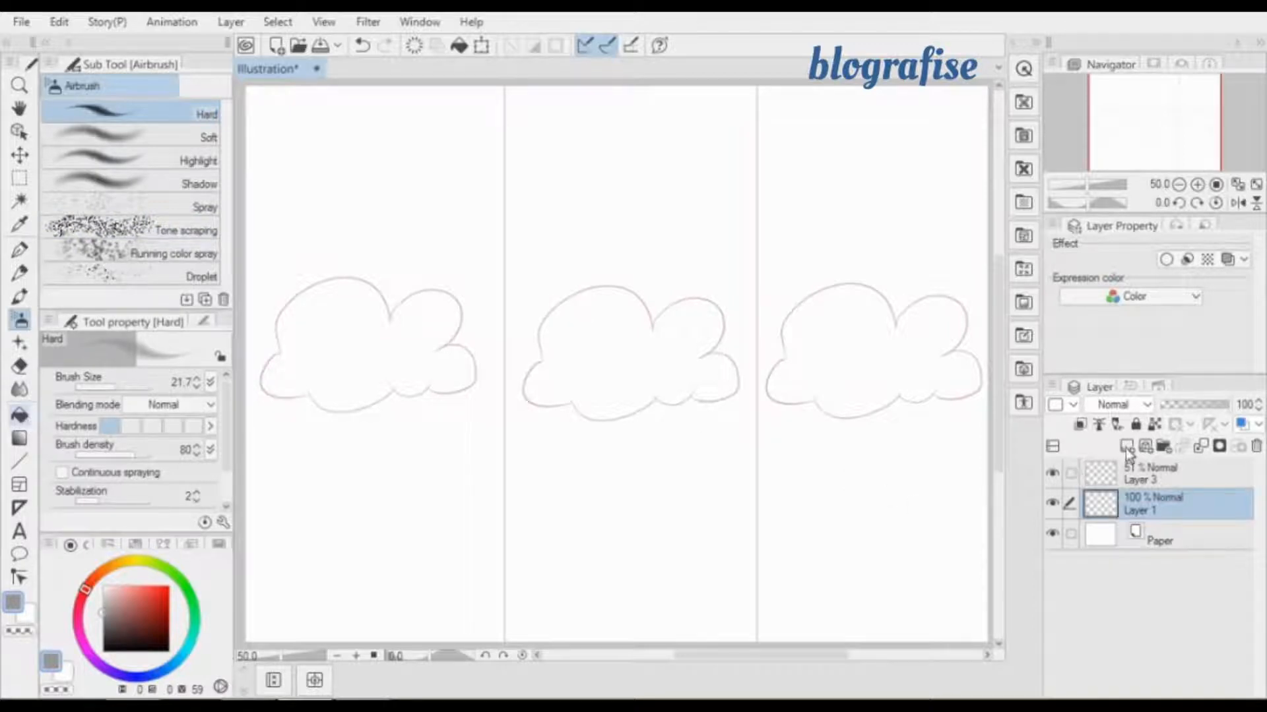
# Add a new layer above Layer 1 and fill the left cloud with medium gray, using a fill that refers to other layers.
pyautogui.press('g')
pyautogui.click(1127, 446)
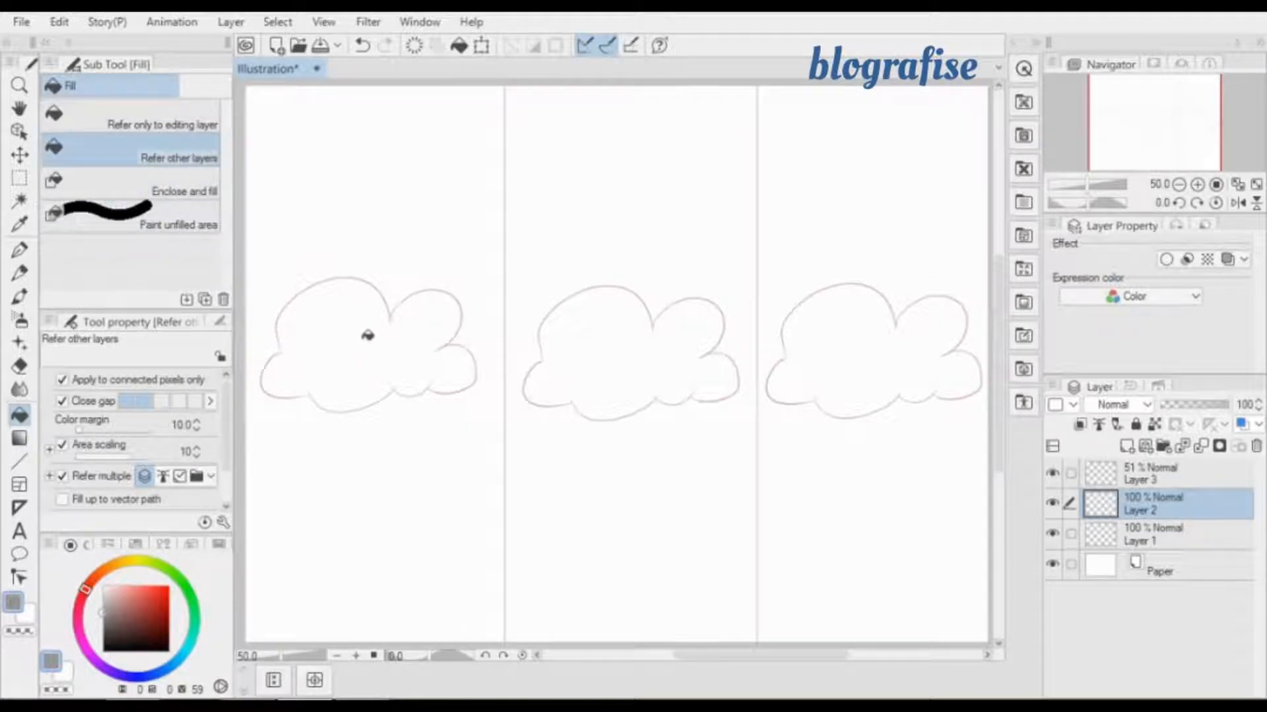
pyautogui.click(367, 352)
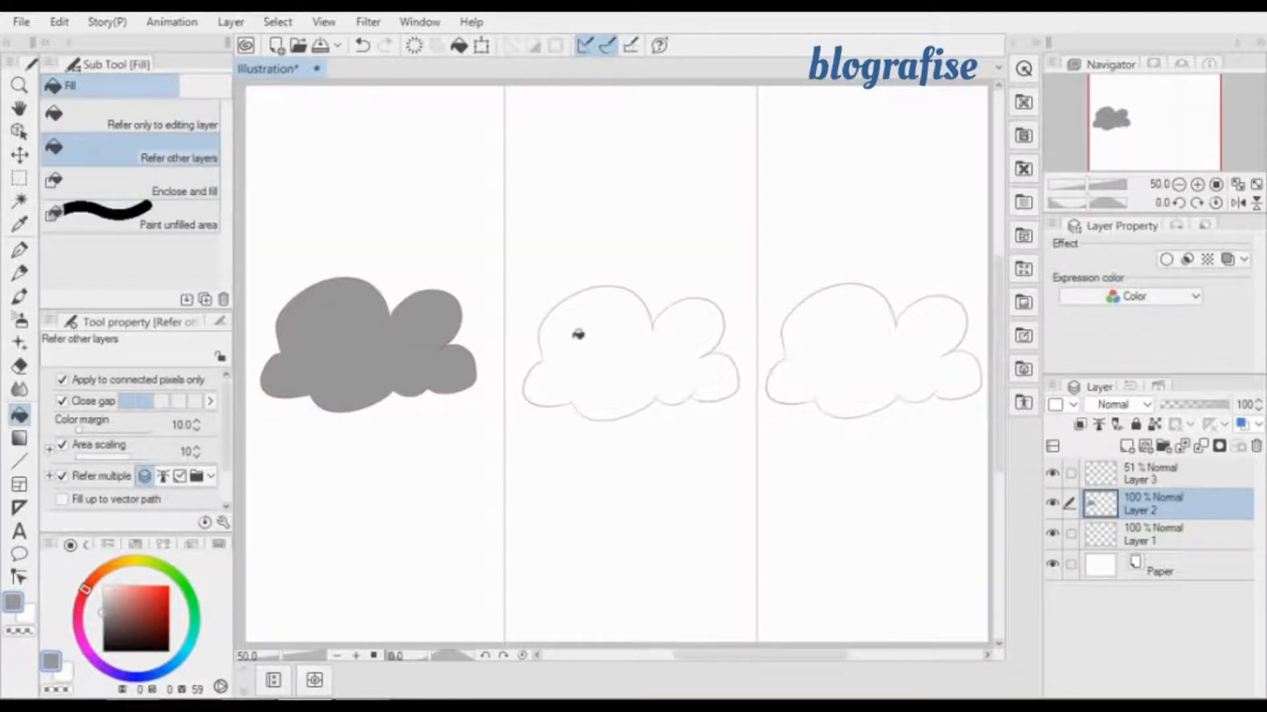
# Pick a lighter gray with brightness 74, refill the left cloud with it, and fill the middle and right clouds too.
pyautogui.click(101, 593)
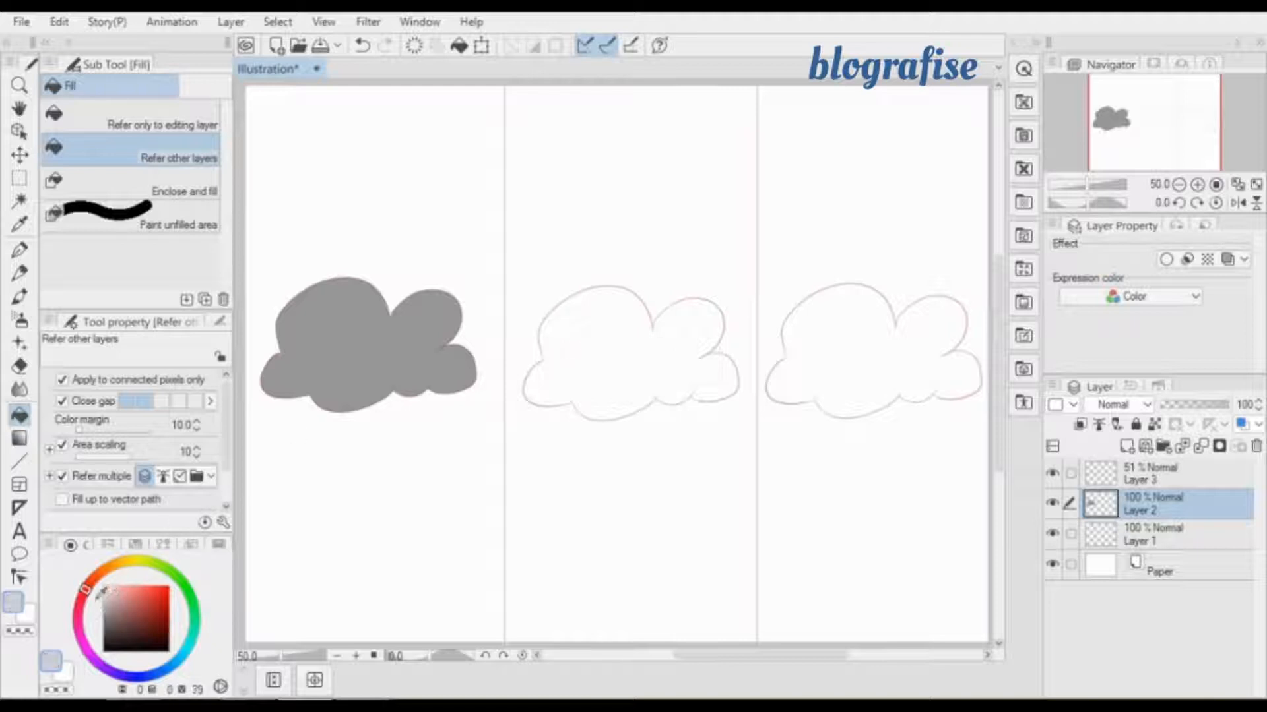
pyautogui.click(99, 602)
pyautogui.click(354, 355)
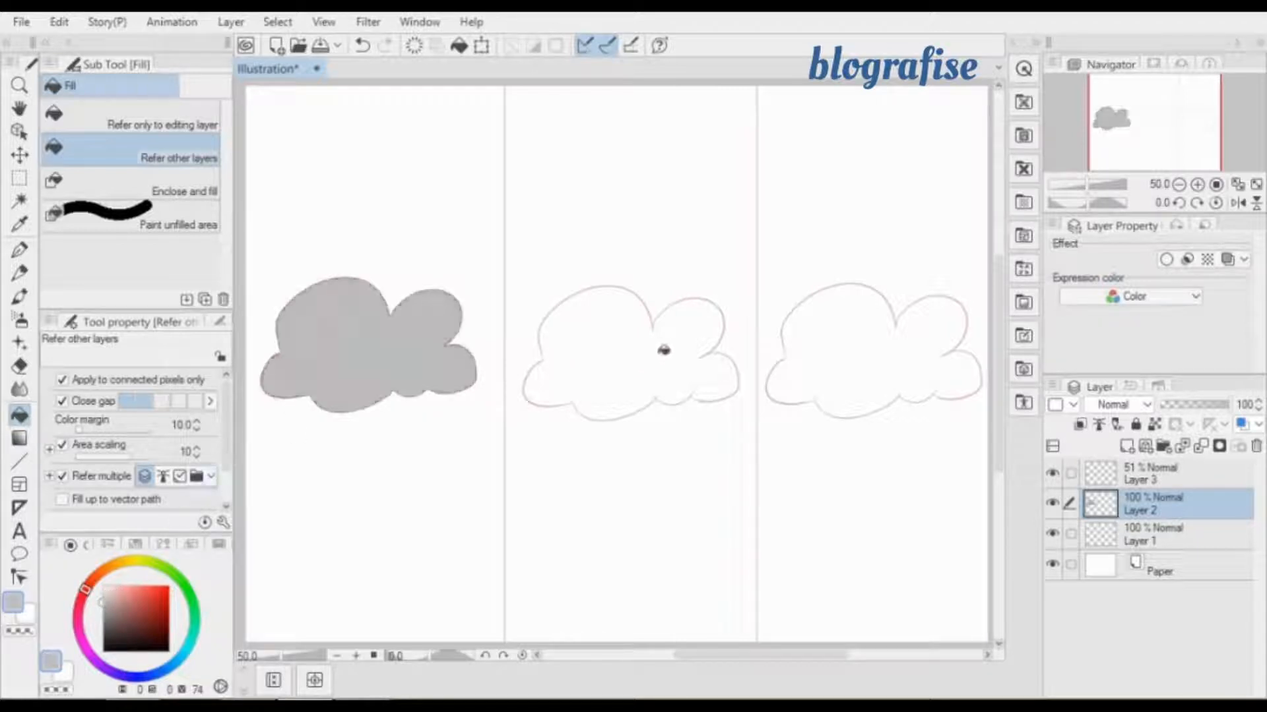
pyautogui.click(663, 350)
pyautogui.click(857, 340)
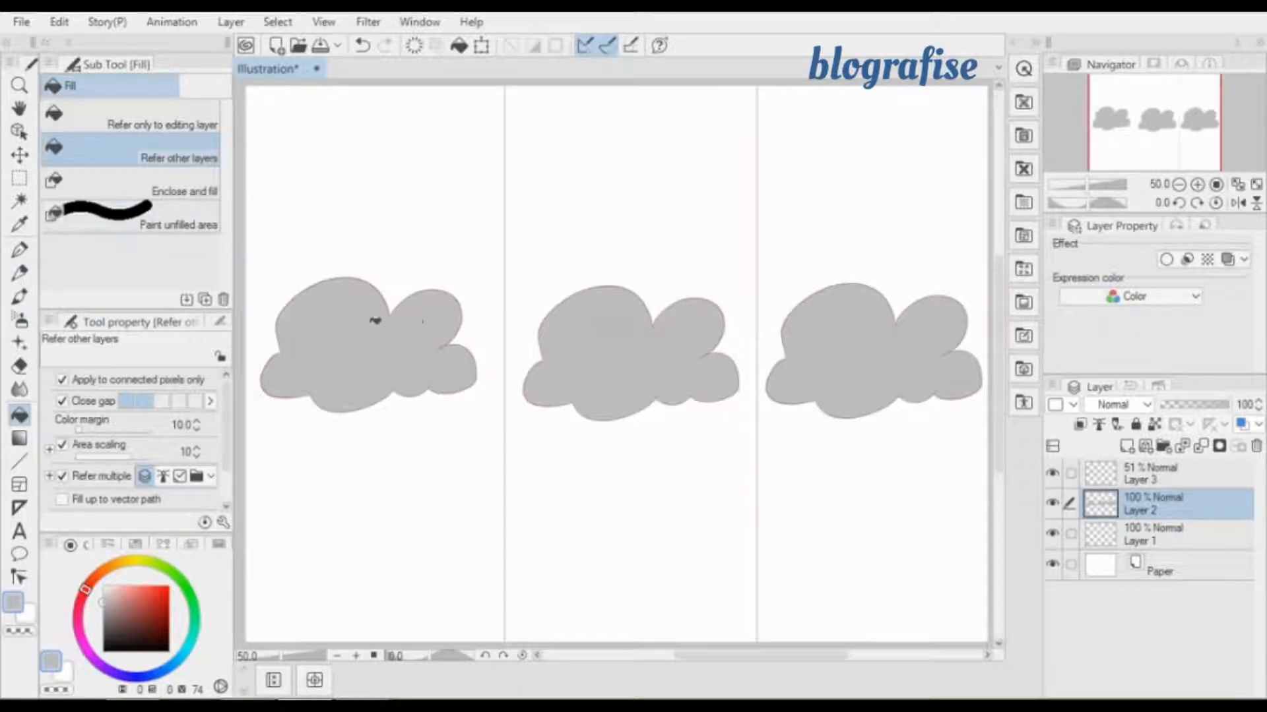
# Switch to the G-pen and choose a darker gray with brightness 53 as the drawing color.
pyautogui.click(19, 253)
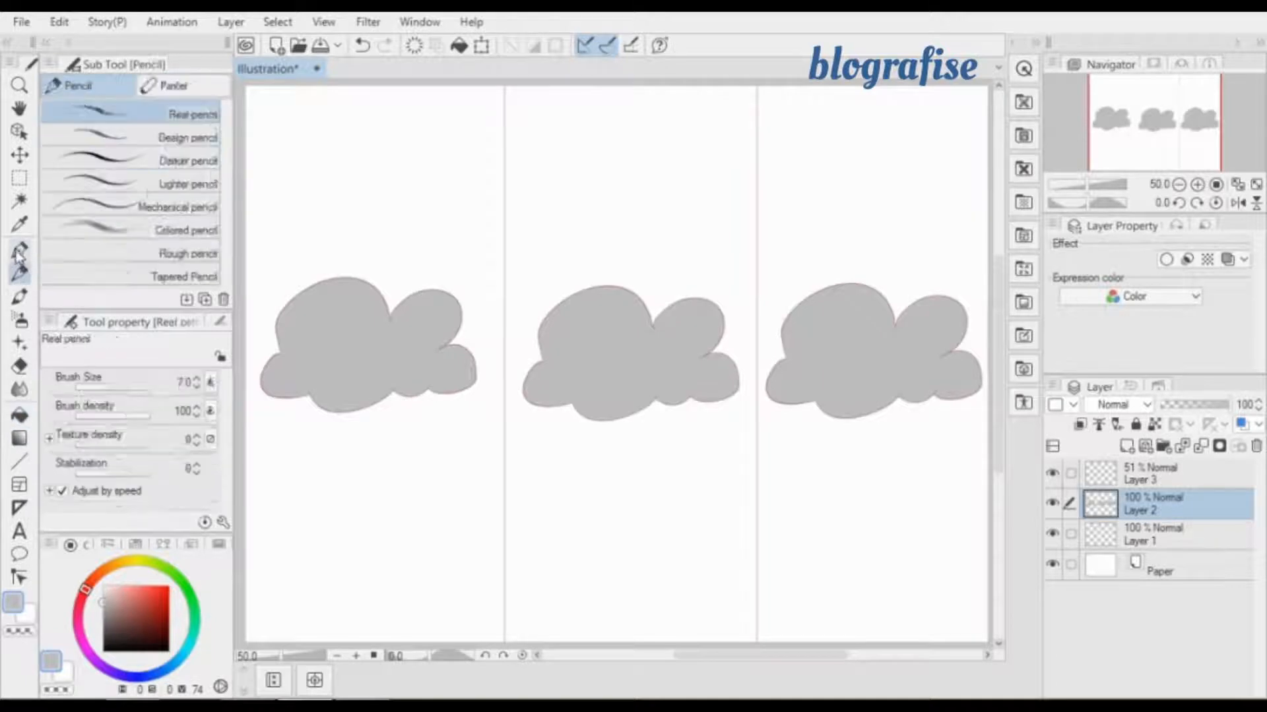
pyautogui.click(18, 250)
pyautogui.click(20, 273)
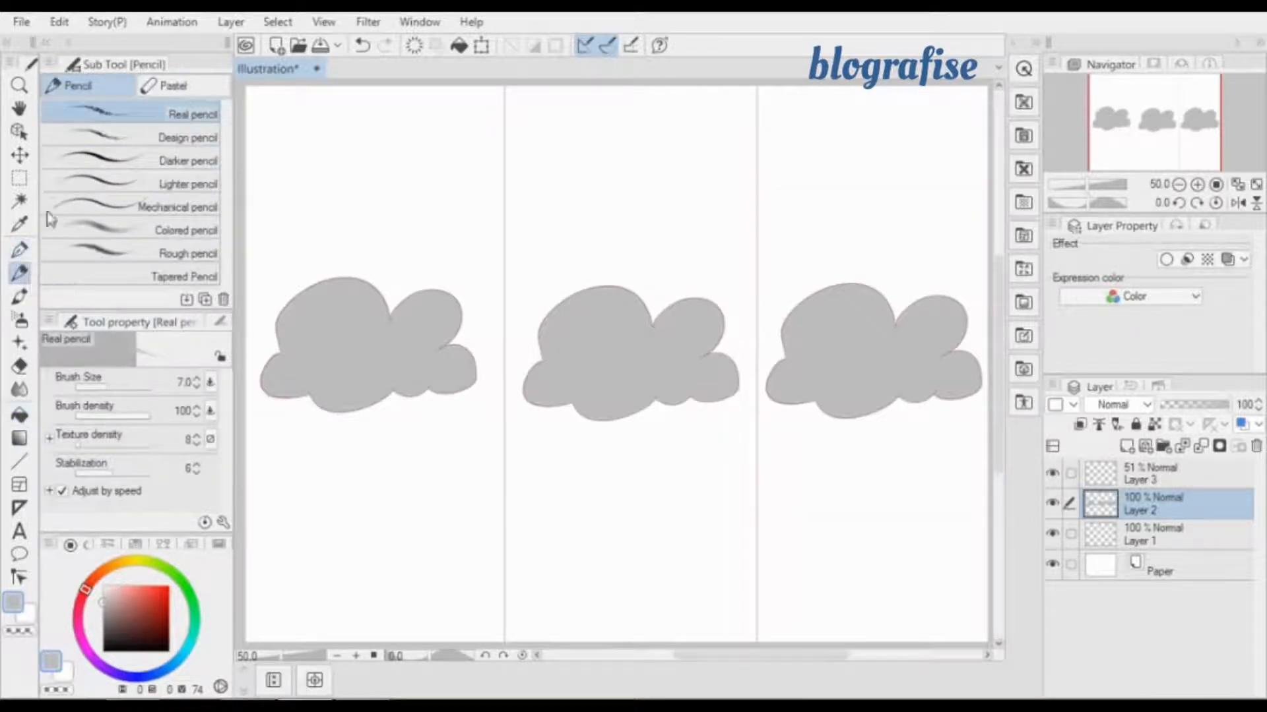
pyautogui.click(18, 249)
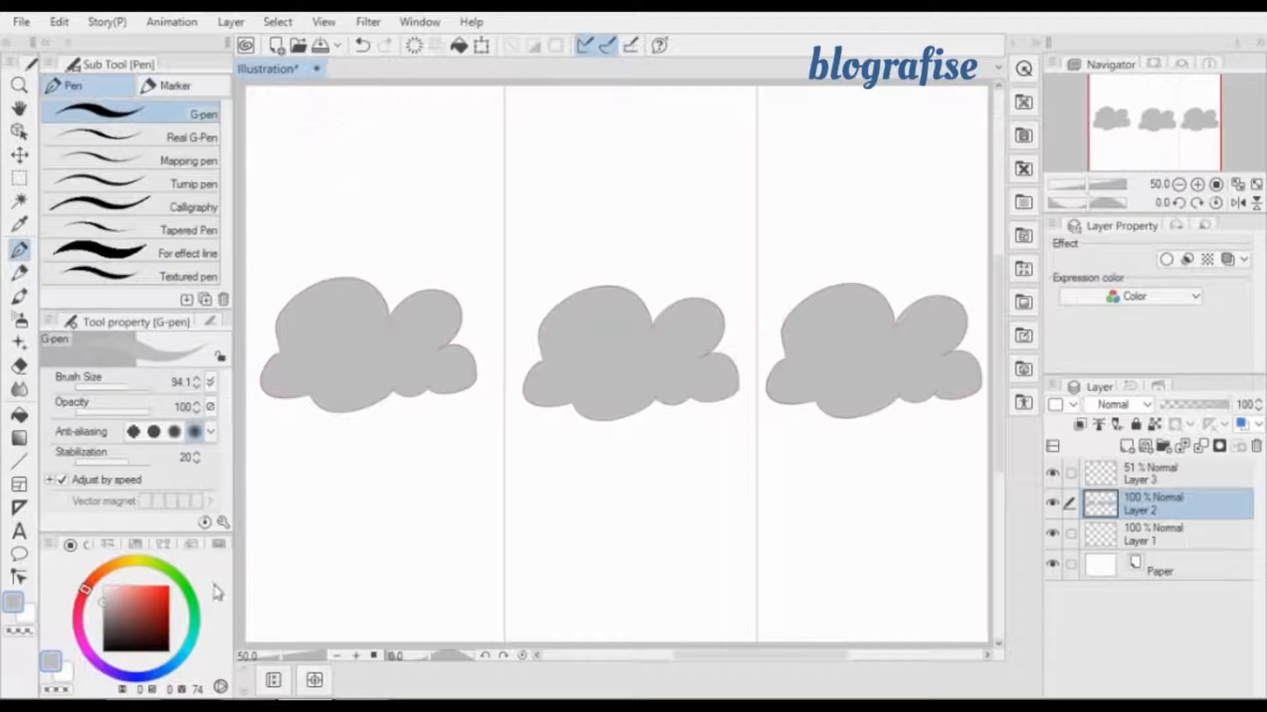
pyautogui.click(106, 611)
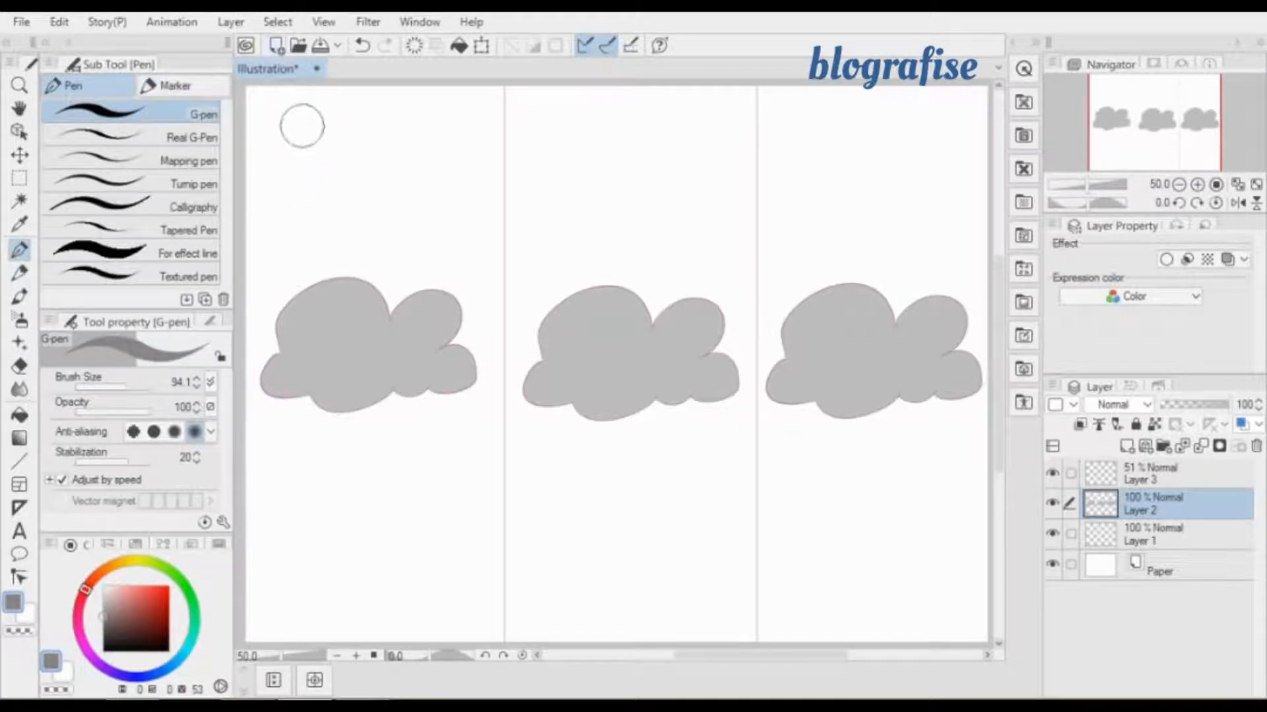
# Try out the G-pen, Milli pen and Felt pen with test strokes above the left cloud, undo them and return to the G-pen.
pyautogui.moveTo(303, 121)
pyautogui.mouseDown()
pyautogui.moveTo(273, 140)
pyautogui.moveTo(310, 146)
pyautogui.moveTo(293, 178)
pyautogui.mouseUp()
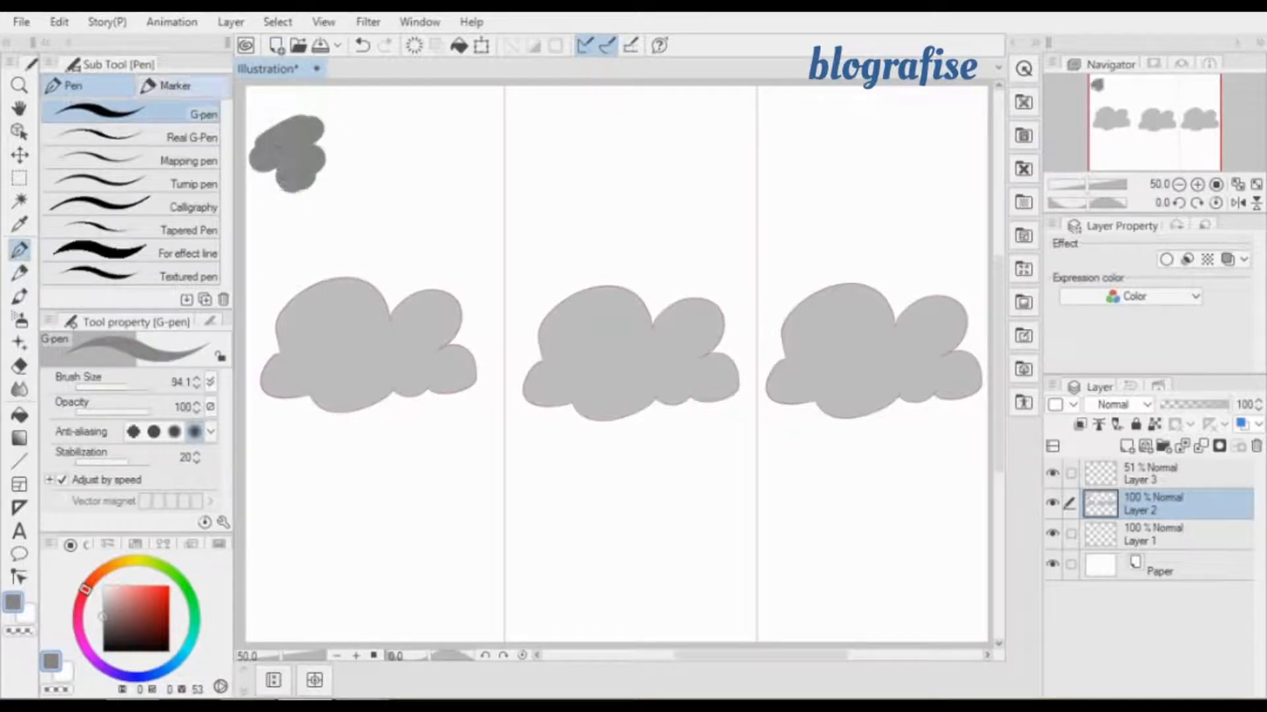
pyautogui.click(173, 85)
pyautogui.moveTo(413, 103)
pyautogui.mouseDown()
pyautogui.moveTo(417, 132)
pyautogui.moveTo(446, 152)
pyautogui.moveTo(448, 184)
pyautogui.mouseUp()
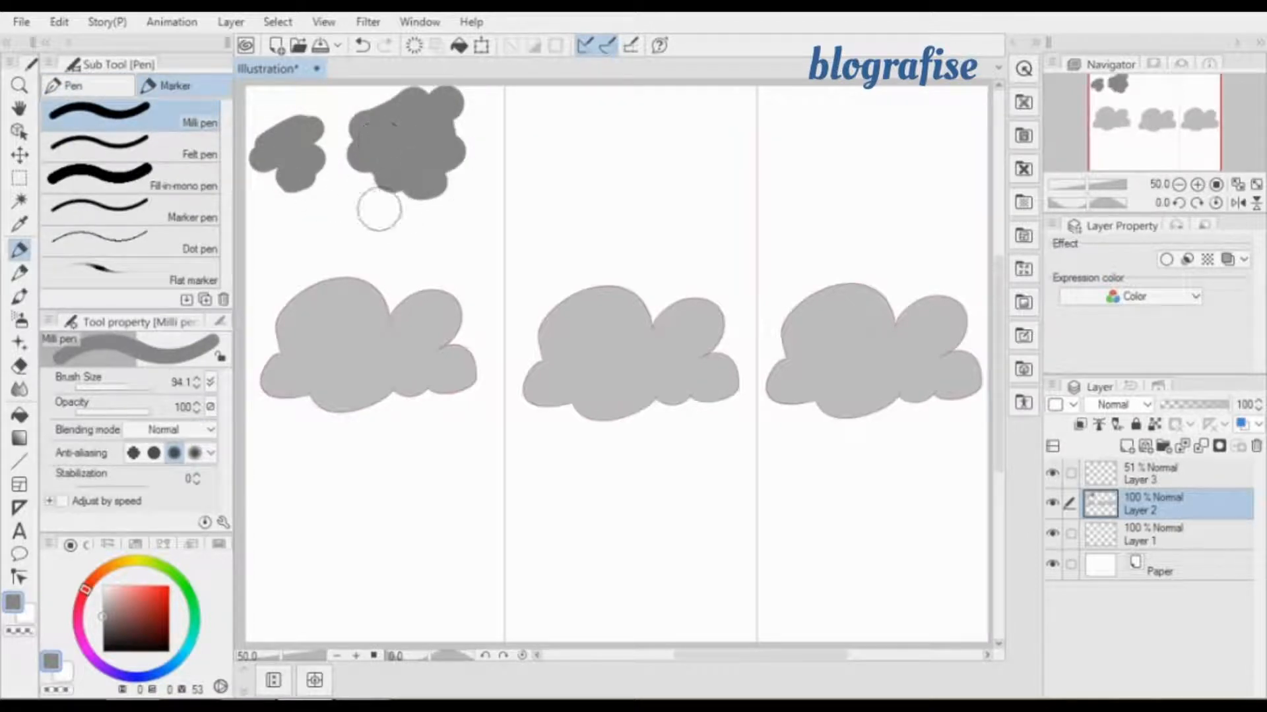
pyautogui.click(185, 151)
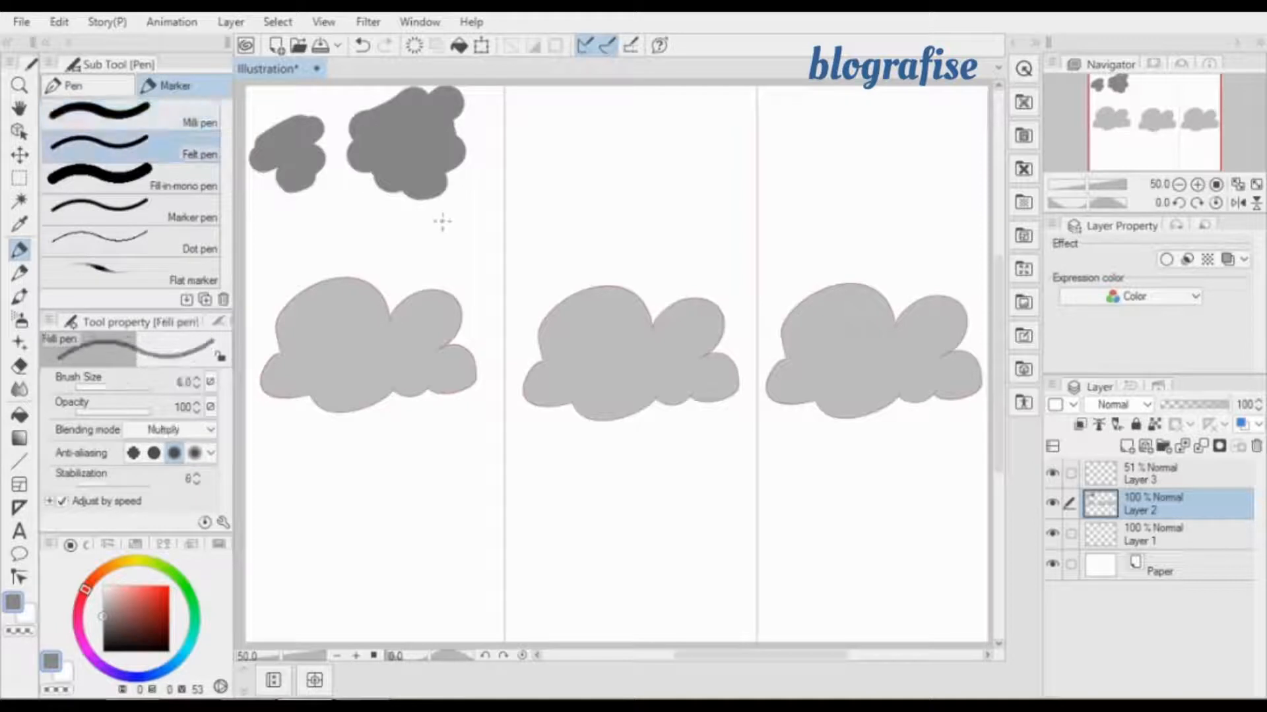
pyautogui.moveTo(415, 230); pyautogui.dragTo(469, 228)
pyautogui.hotkey('ctrl', 'z')
pyautogui.hotkey('ctrl', 'z')
pyautogui.hotkey('ctrl', 'z')
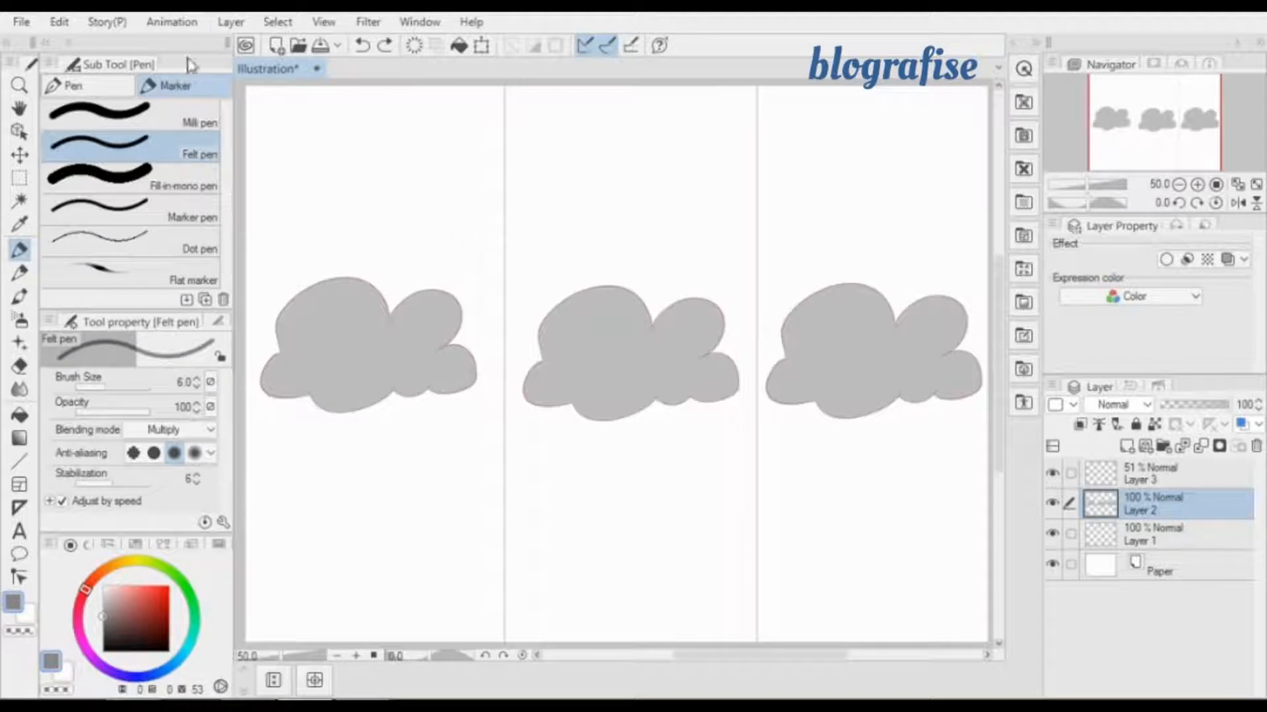
pyautogui.click(109, 87)
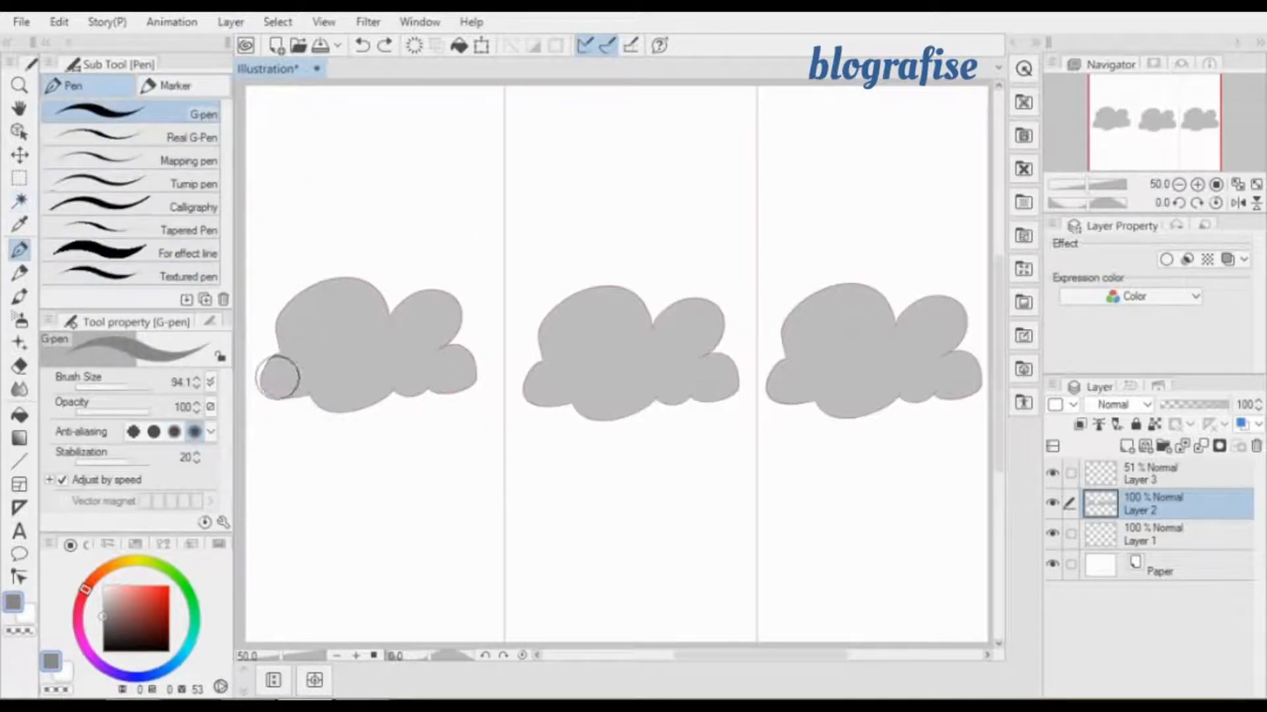
# Reduce the G-pen brush size to 27.7 and try it on the left cloud's lower-left edge, undoing the trial stroke.
pyautogui.moveTo(279, 357); pyautogui.dragTo(280, 356)
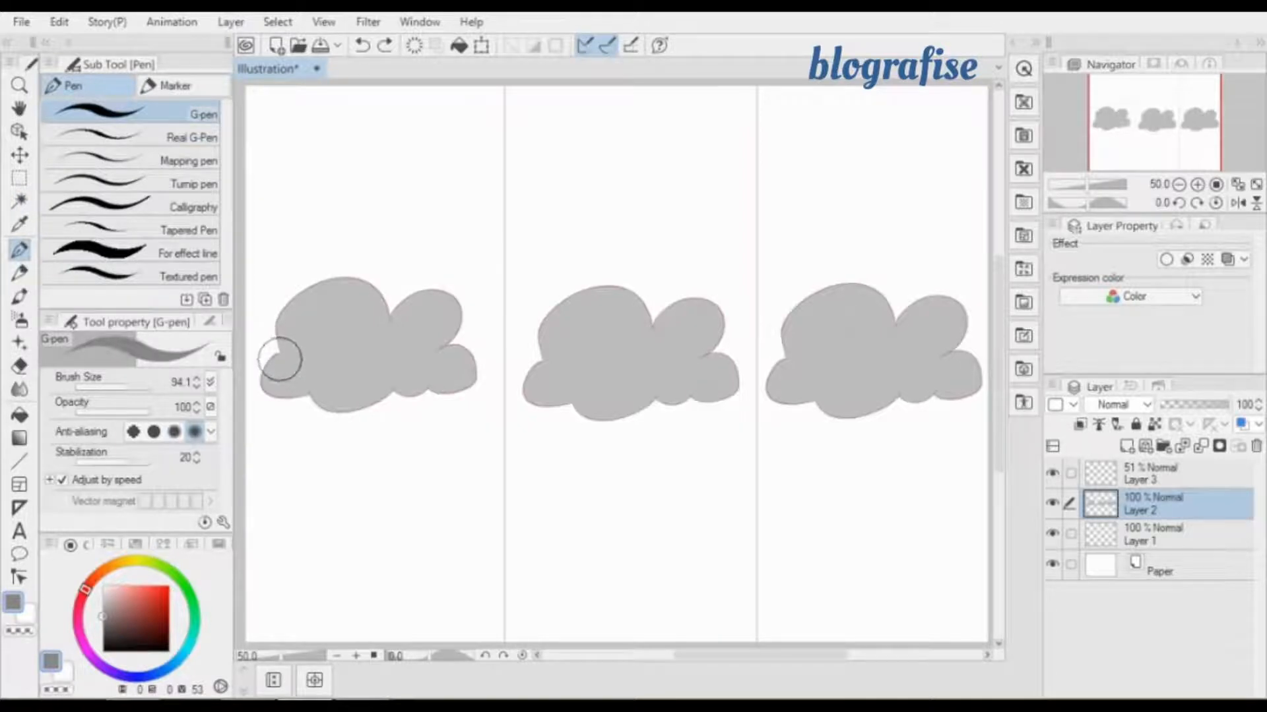
pyautogui.moveTo(126, 391); pyautogui.dragTo(121, 393)
pyautogui.moveTo(276, 357)
pyautogui.mouseDown()
pyautogui.moveTo(265, 377)
pyautogui.moveTo(277, 394)
pyautogui.mouseUp()
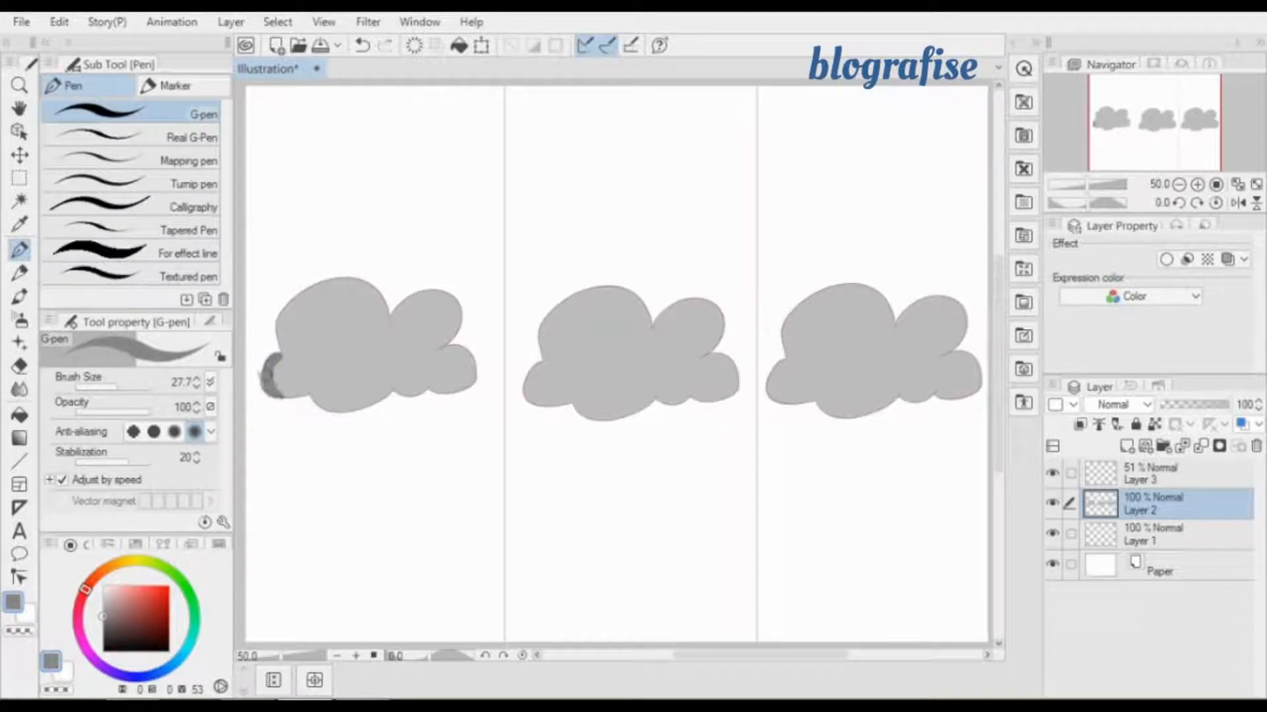
pyautogui.hotkey('ctrl', 'z')
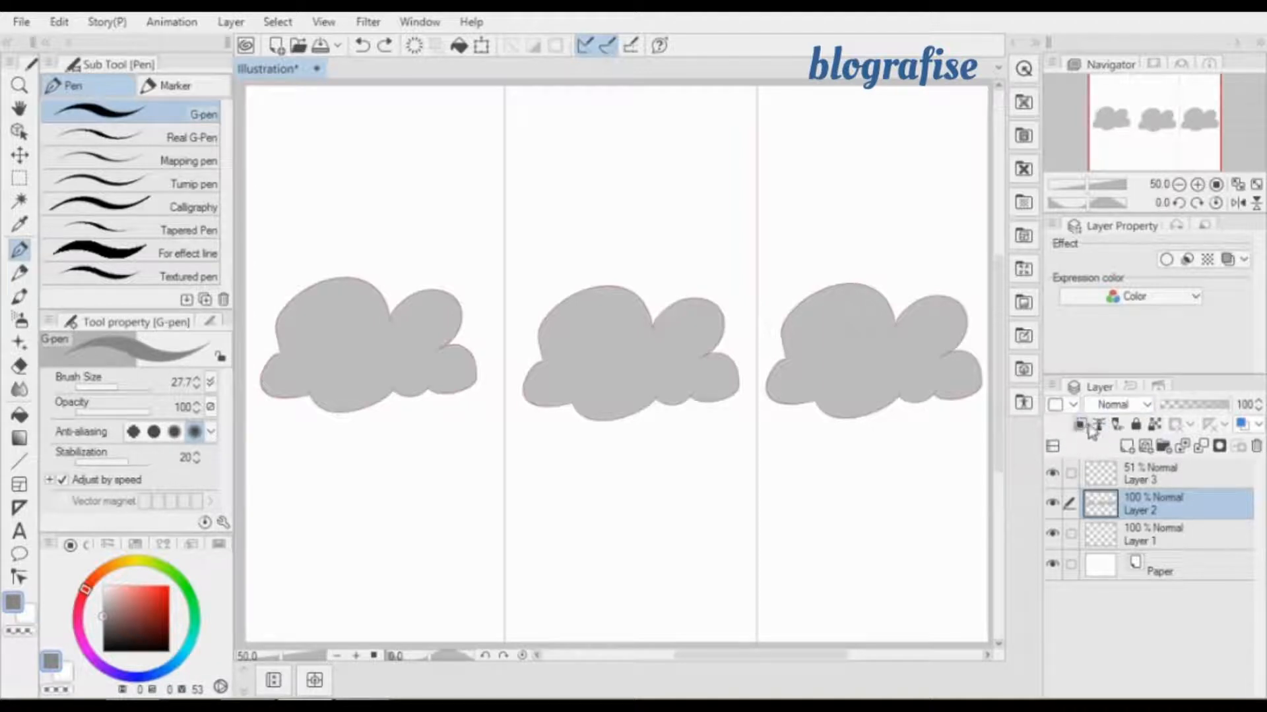
# Add a new layer above Layer 2 and clip it to the layer below.
pyautogui.click(1127, 449)
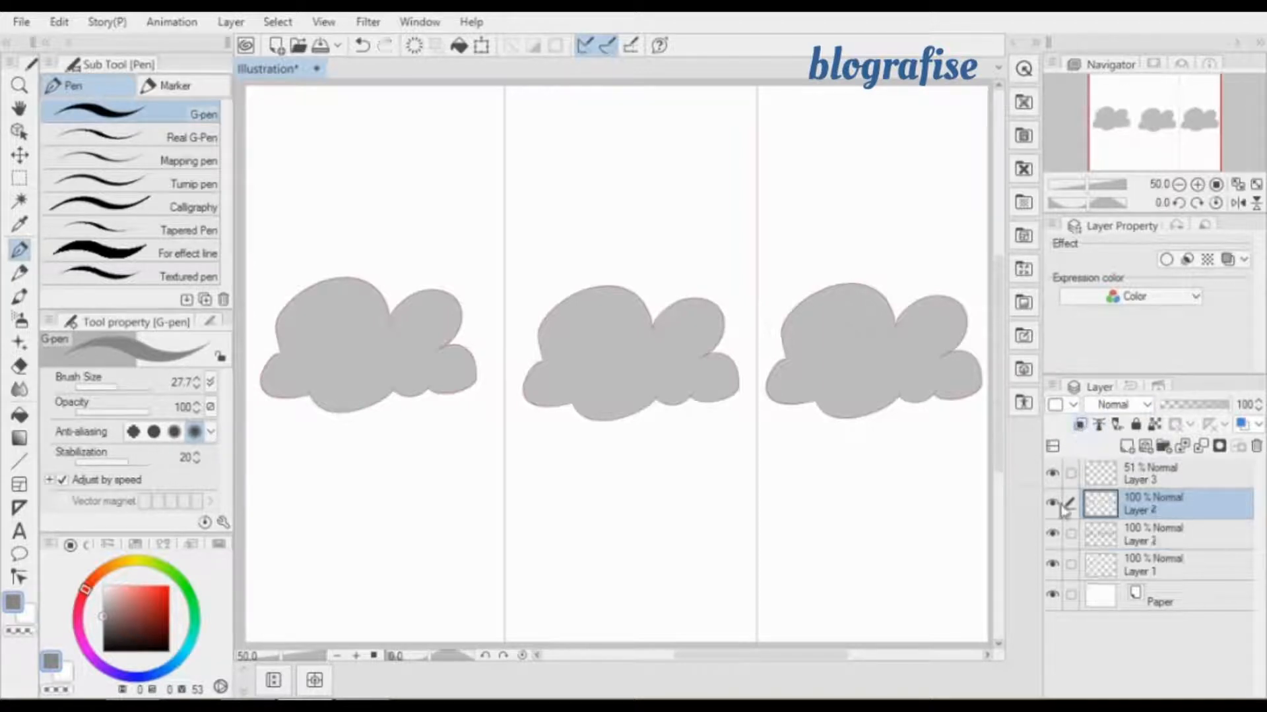
pyautogui.click(1080, 426)
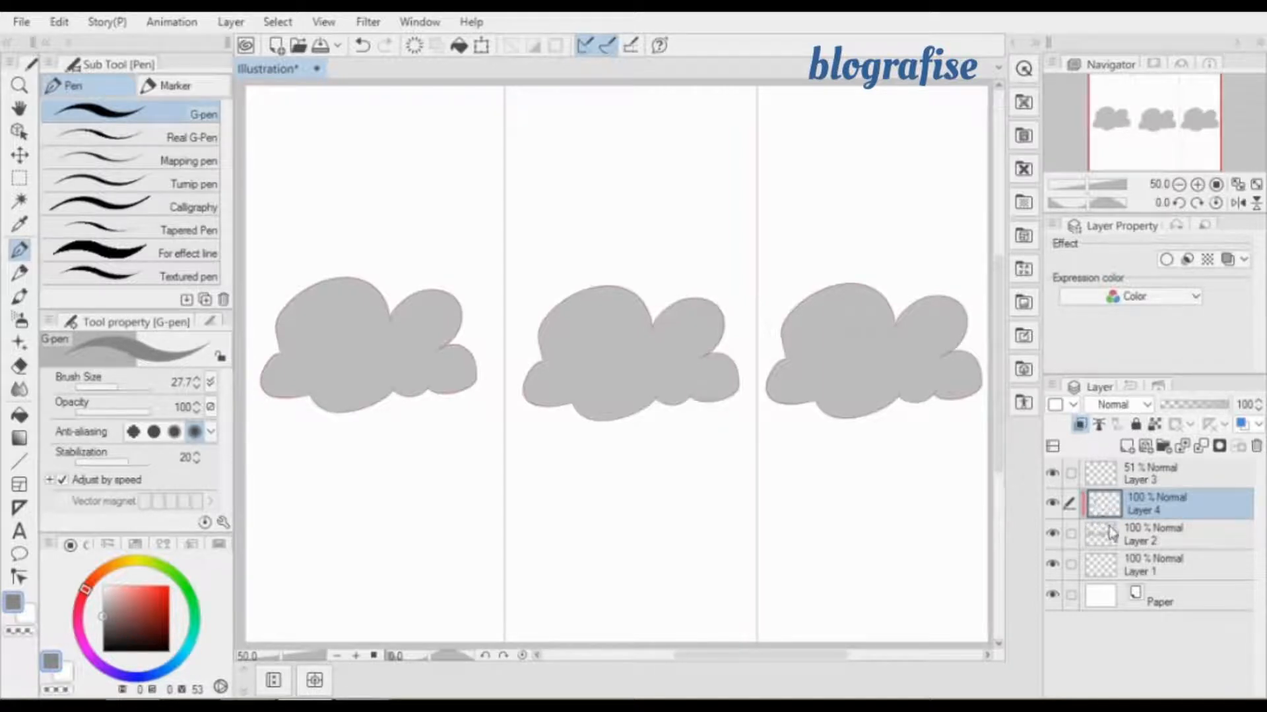
# Try clipped dark gray strokes on the left cloud's top and lower-left edge, and undo them.
pyautogui.moveTo(385, 280)
pyautogui.mouseDown()
pyautogui.moveTo(341, 307)
pyautogui.moveTo(370, 257)
pyautogui.moveTo(460, 305)
pyautogui.mouseUp()
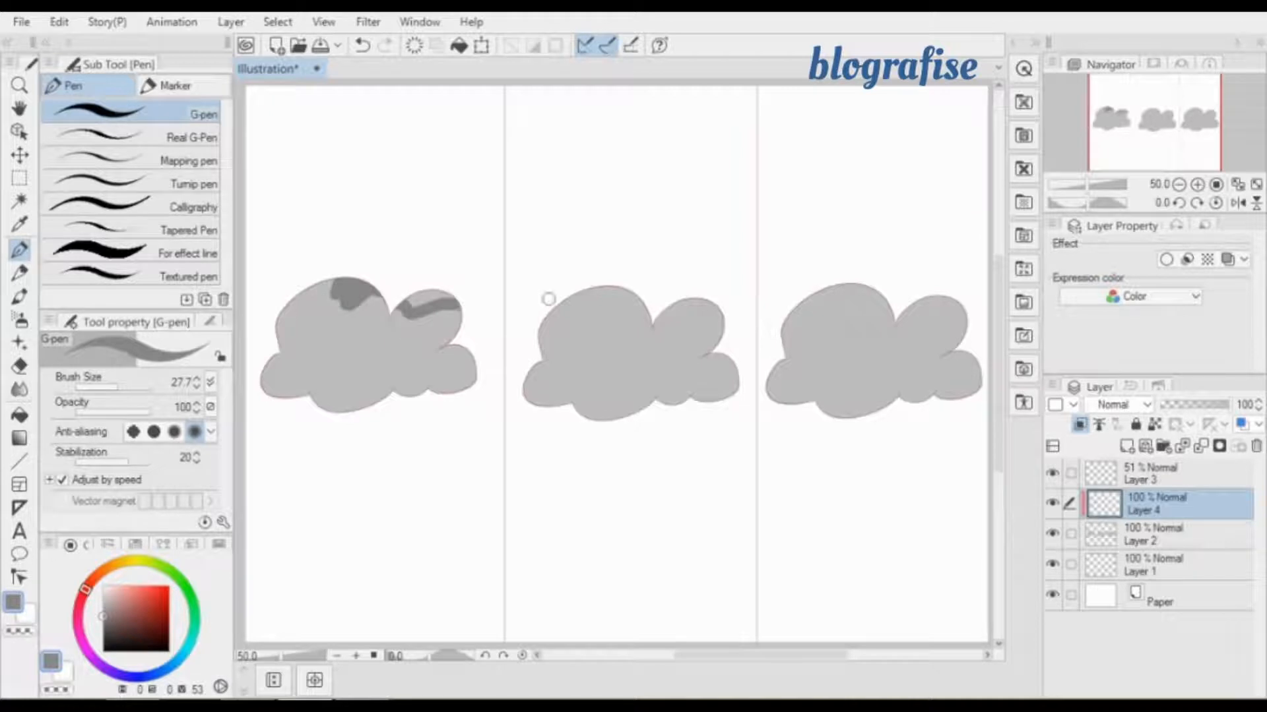
pyautogui.hotkey('ctrl', 'z')
pyautogui.hotkey('ctrl', 'z')
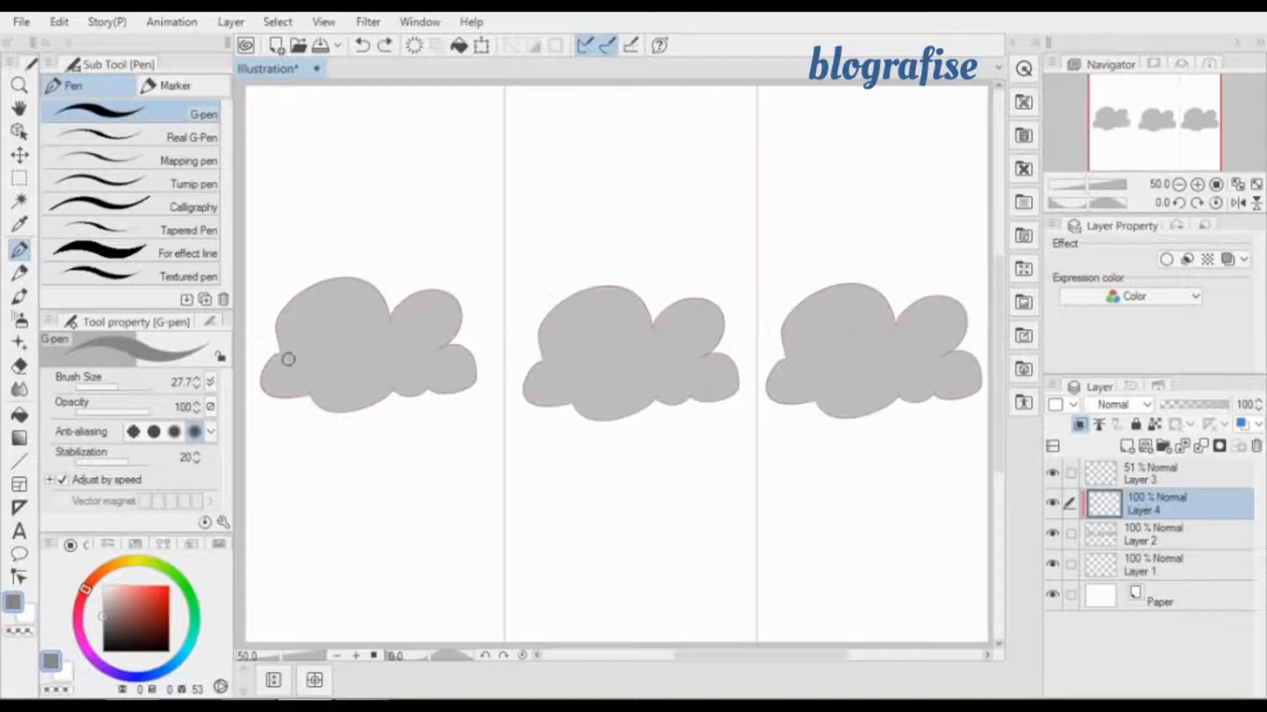
pyautogui.moveTo(280, 356)
pyautogui.mouseDown()
pyautogui.moveTo(266, 386)
pyautogui.moveTo(309, 403)
pyautogui.mouseUp()
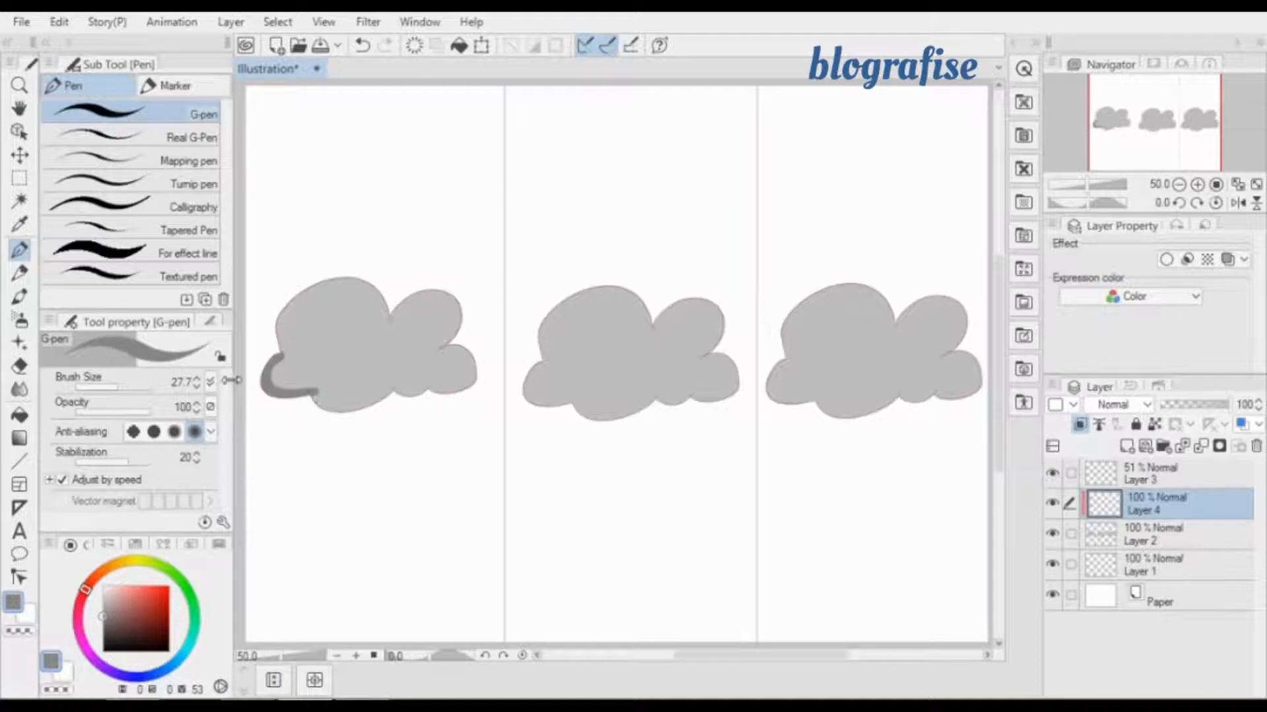
pyautogui.hotkey('ctrl', 'z')
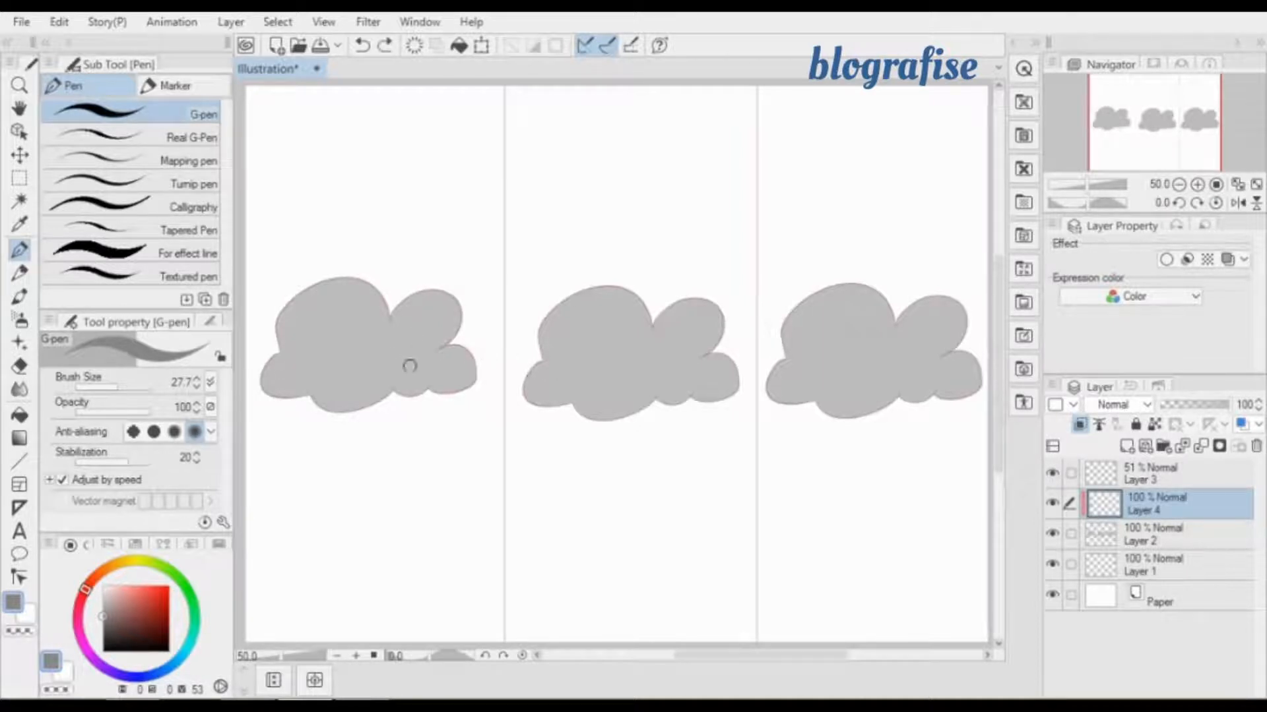
# Paint a dark gray outline along the left cloud's bottom edge, from the small left puff to the small right puff.
pyautogui.moveTo(263, 370)
pyautogui.mouseDown()
pyautogui.moveTo(276, 400)
pyautogui.moveTo(312, 390)
pyautogui.moveTo(359, 404)
pyautogui.moveTo(393, 384)
pyautogui.moveTo(421, 394)
pyautogui.moveTo(474, 380)
pyautogui.moveTo(431, 388)
pyautogui.mouseUp()
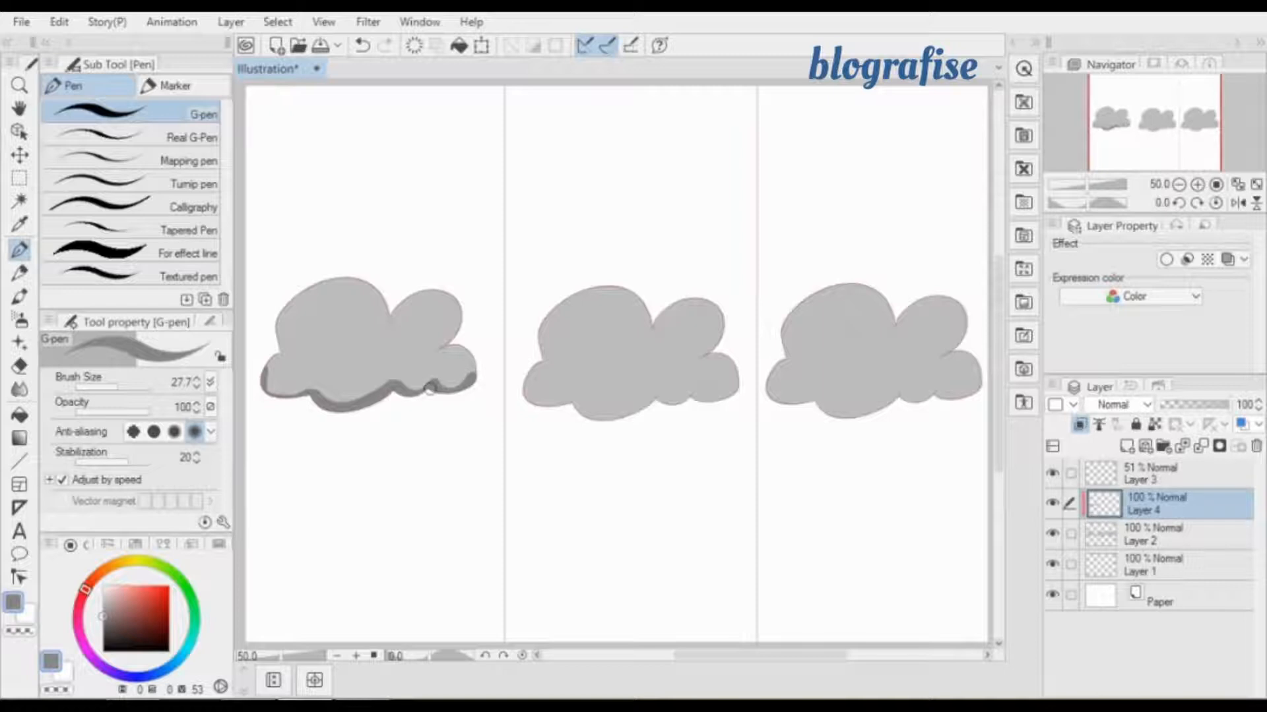
pyautogui.moveTo(265, 358)
pyautogui.mouseDown()
pyautogui.moveTo(272, 394)
pyautogui.moveTo(311, 390)
pyautogui.mouseUp()
pyautogui.moveTo(427, 394); pyautogui.dragTo(441, 374)
pyautogui.moveTo(265, 373); pyautogui.dragTo(277, 358)
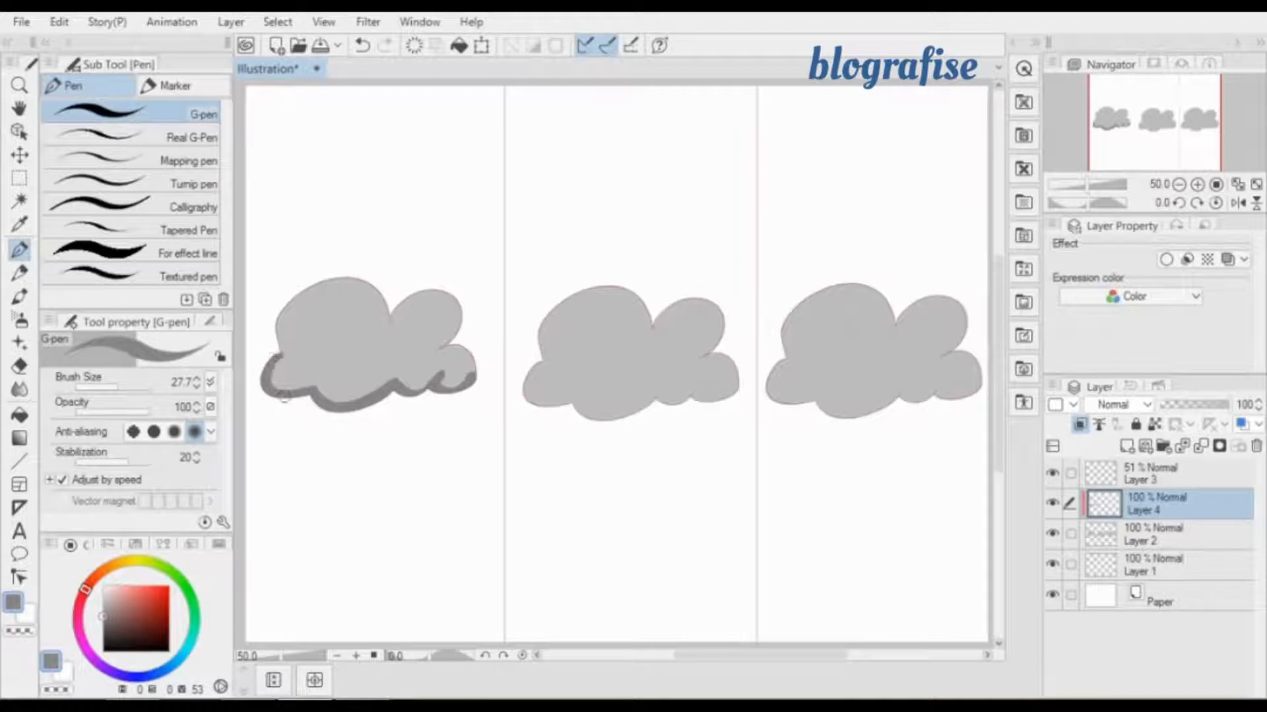
pyautogui.moveTo(285, 397)
pyautogui.mouseDown()
pyautogui.moveTo(268, 367)
pyautogui.moveTo(293, 397)
pyautogui.mouseUp()
pyautogui.moveTo(270, 362)
pyautogui.mouseDown()
pyautogui.moveTo(296, 396)
pyautogui.moveTo(276, 394)
pyautogui.mouseUp()
pyautogui.moveTo(436, 380); pyautogui.dragTo(405, 397)
pyautogui.moveTo(482, 351); pyautogui.dragTo(467, 388)
# Try a dark gray outline along the top of the left cloud's large puff, and undo it.
pyautogui.moveTo(384, 320)
pyautogui.mouseDown()
pyautogui.moveTo(380, 295)
pyautogui.moveTo(347, 281)
pyautogui.moveTo(318, 315)
pyautogui.mouseUp()
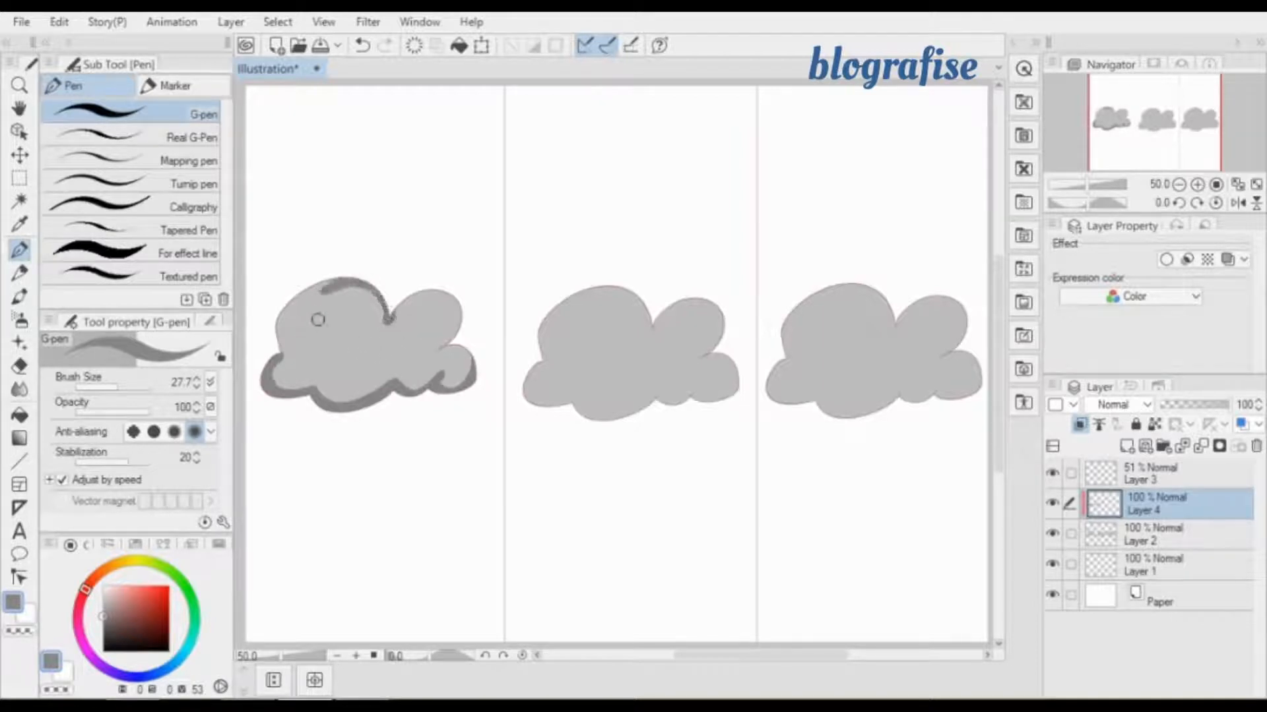
pyautogui.moveTo(388, 294)
pyautogui.mouseDown()
pyautogui.moveTo(343, 288)
pyautogui.moveTo(380, 316)
pyautogui.mouseUp()
pyautogui.hotkey('ctrl', 'z')
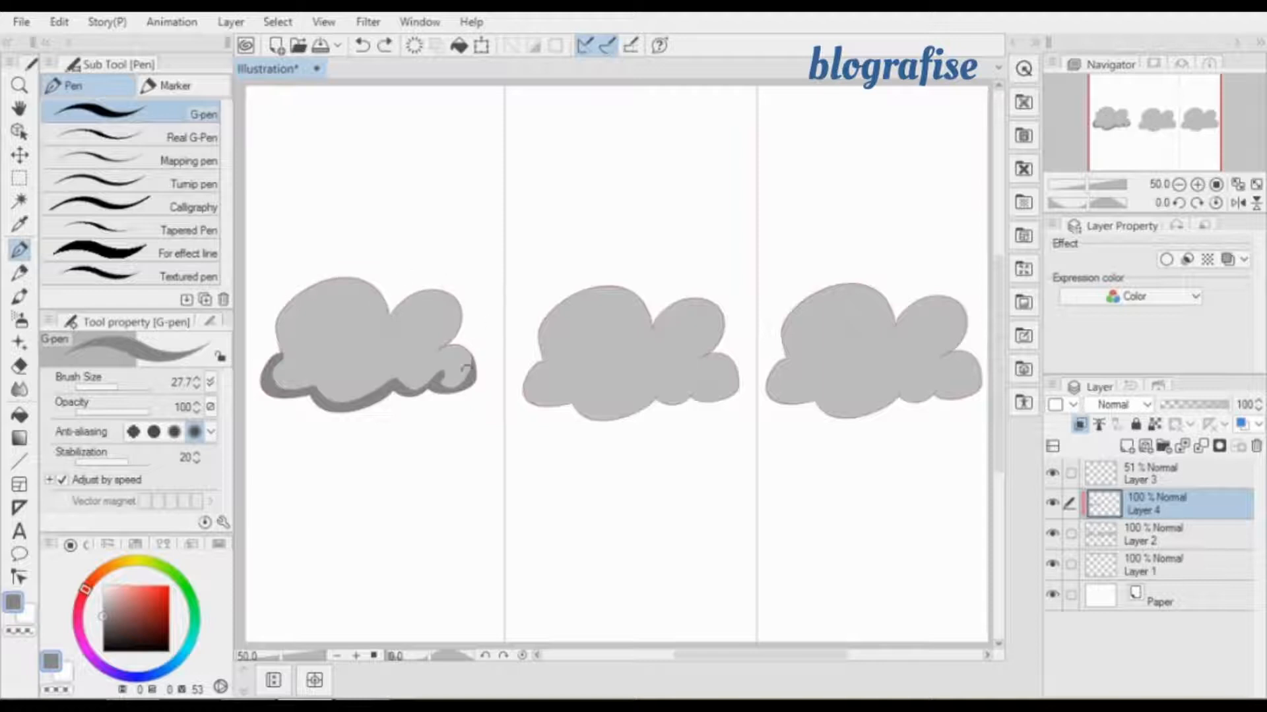
# Thicken the left cloud's right-end outline and paint dark gray outlines around its large upper puff and upper-right puff.
pyautogui.moveTo(469, 356); pyautogui.dragTo(455, 390)
pyautogui.moveTo(389, 317)
pyautogui.mouseDown()
pyautogui.moveTo(420, 297)
pyautogui.moveTo(461, 306)
pyautogui.moveTo(462, 335)
pyautogui.mouseUp()
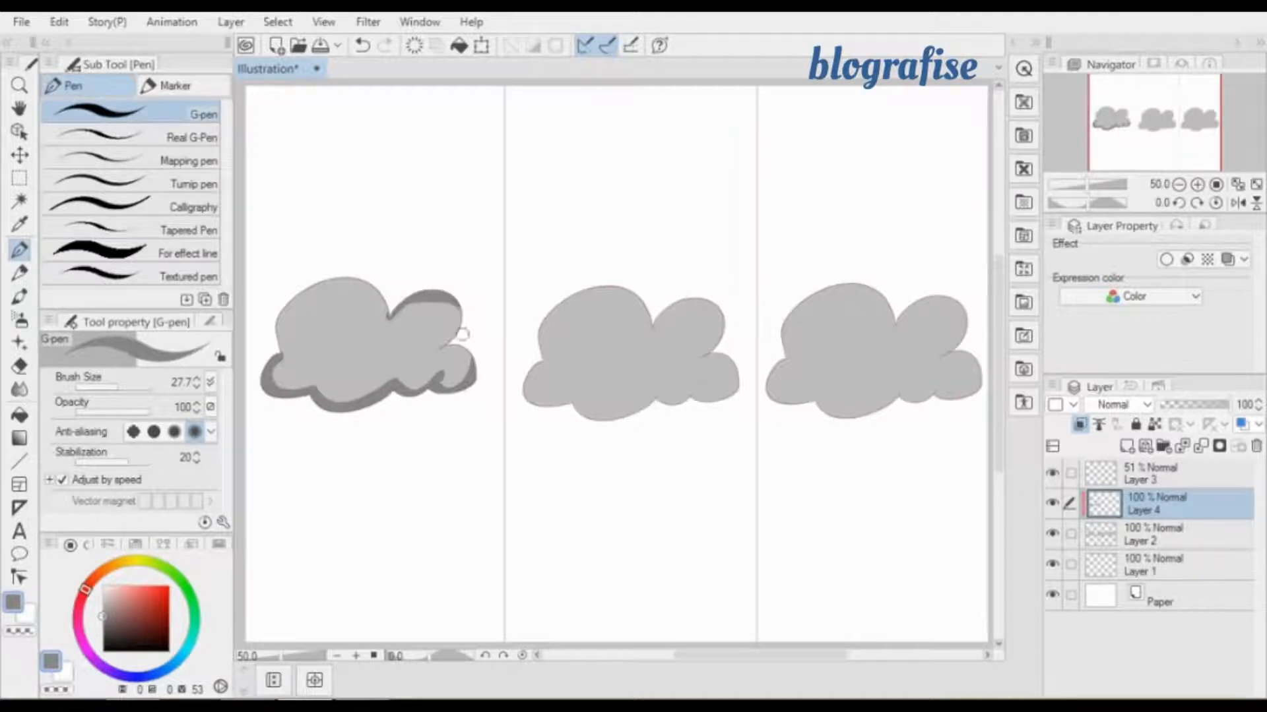
pyautogui.hotkey('ctrl', 'z')
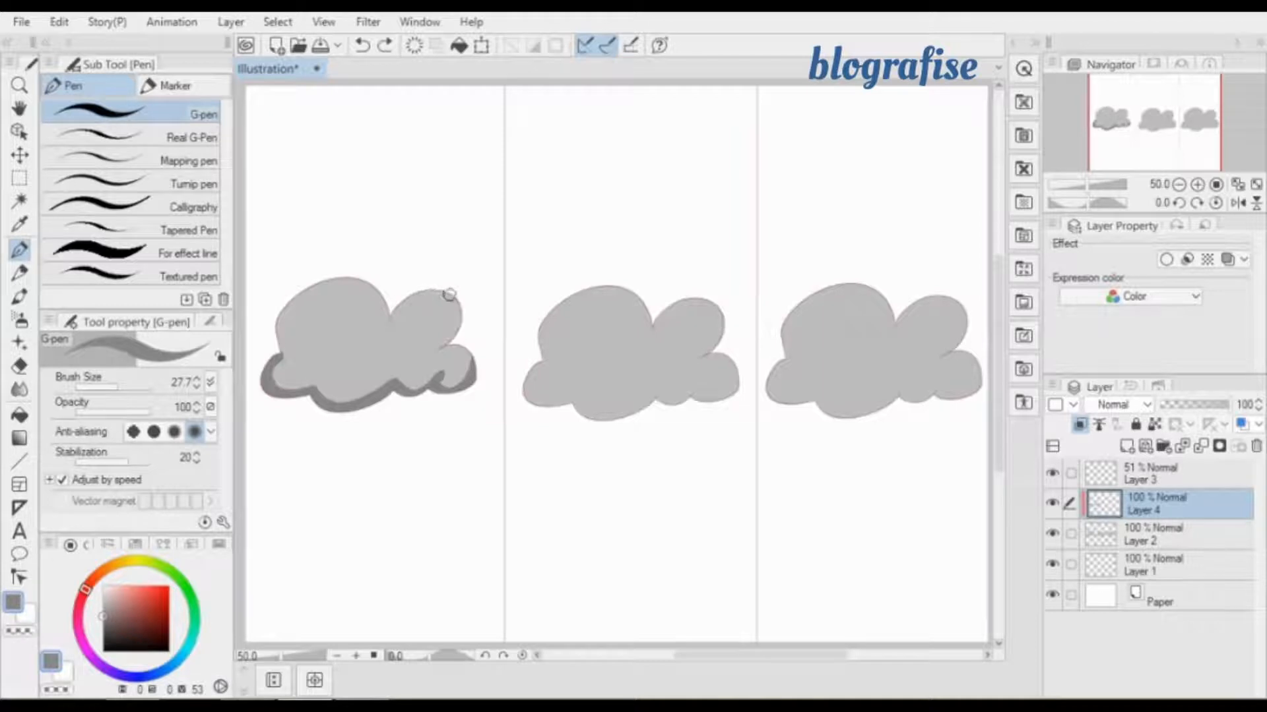
pyautogui.moveTo(449, 295)
pyautogui.mouseDown()
pyautogui.moveTo(455, 320)
pyautogui.moveTo(437, 346)
pyautogui.mouseUp()
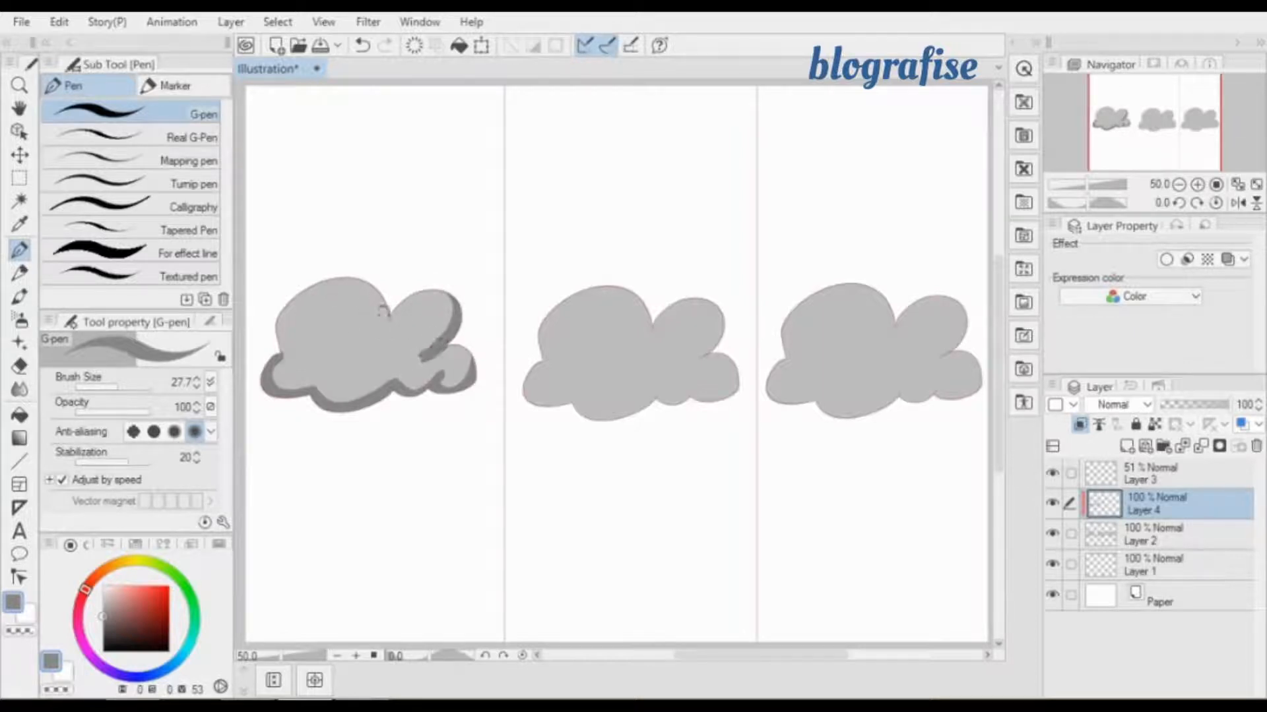
pyautogui.moveTo(389, 322)
pyautogui.mouseDown()
pyautogui.moveTo(385, 291)
pyautogui.moveTo(294, 288)
pyautogui.moveTo(343, 280)
pyautogui.moveTo(377, 321)
pyautogui.moveTo(306, 285)
pyautogui.moveTo(275, 337)
pyautogui.moveTo(302, 360)
pyautogui.mouseUp()
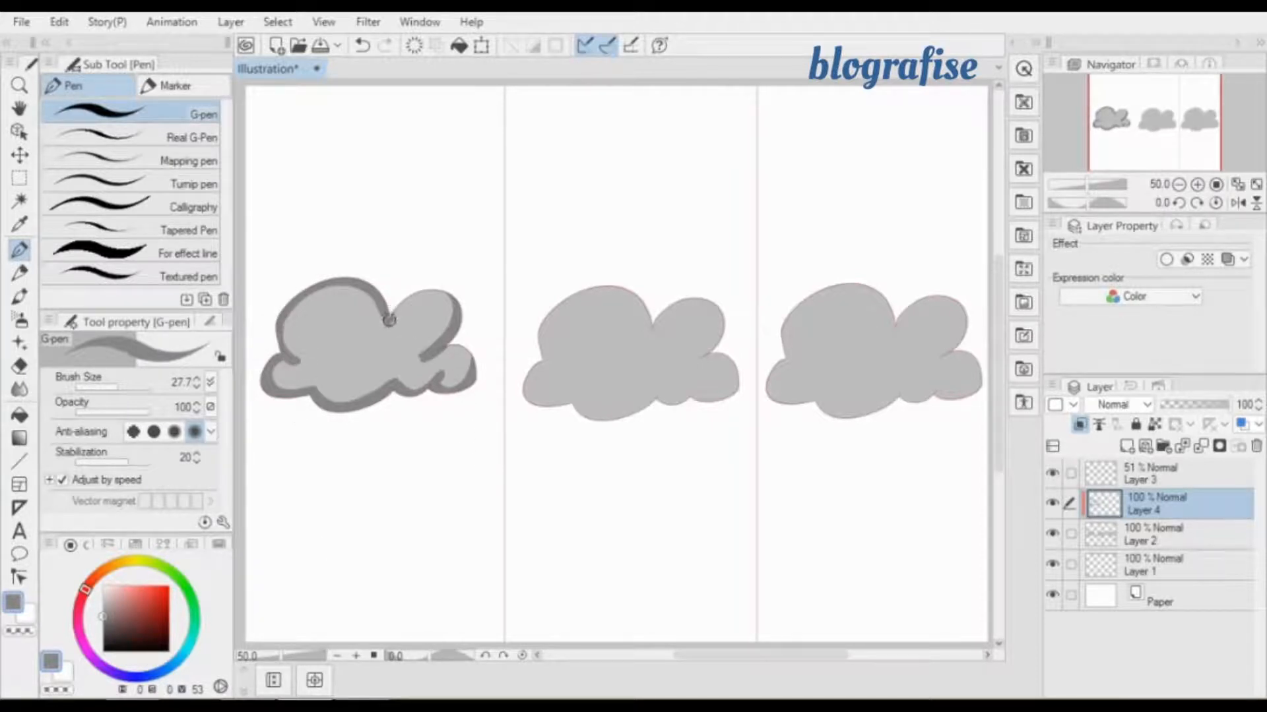
pyautogui.moveTo(389, 315)
pyautogui.mouseDown()
pyautogui.moveTo(452, 293)
pyautogui.moveTo(451, 345)
pyautogui.moveTo(458, 306)
pyautogui.moveTo(430, 350)
pyautogui.mouseUp()
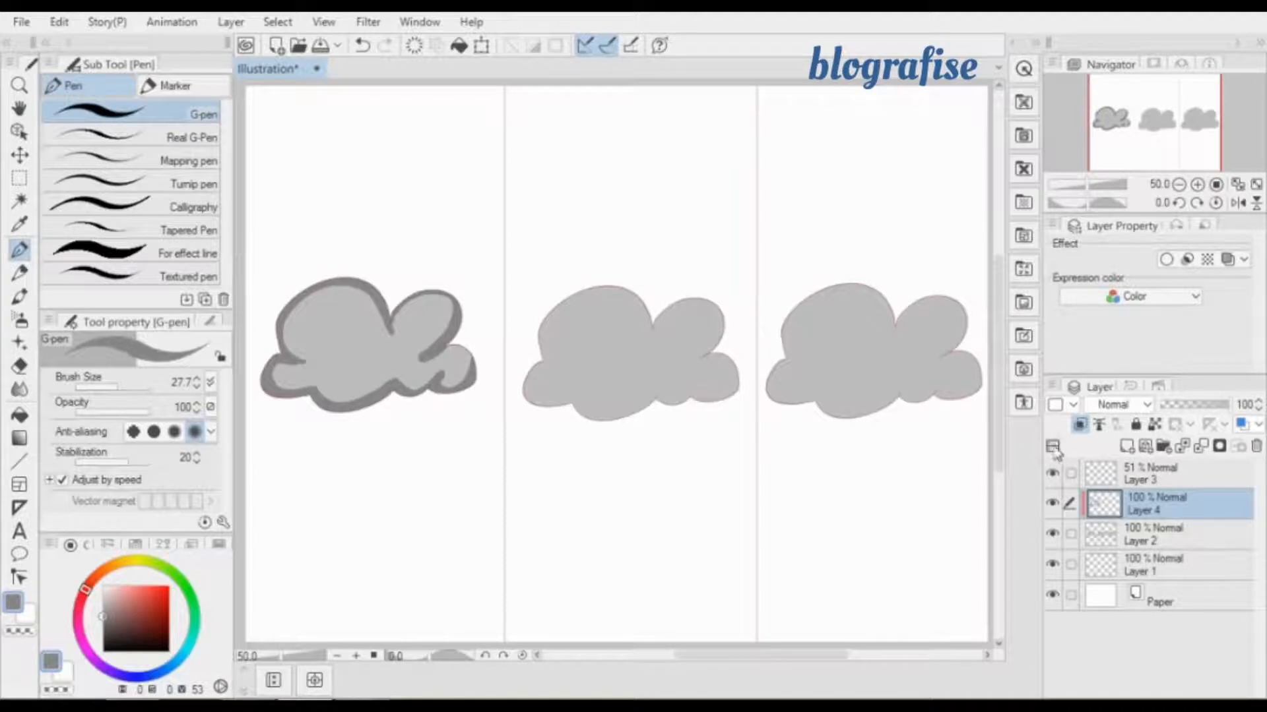
# Hide Layer 3 briefly to check the outline, show it again, and complete the outline on the left cloud's small right puff.
pyautogui.click(1054, 474)
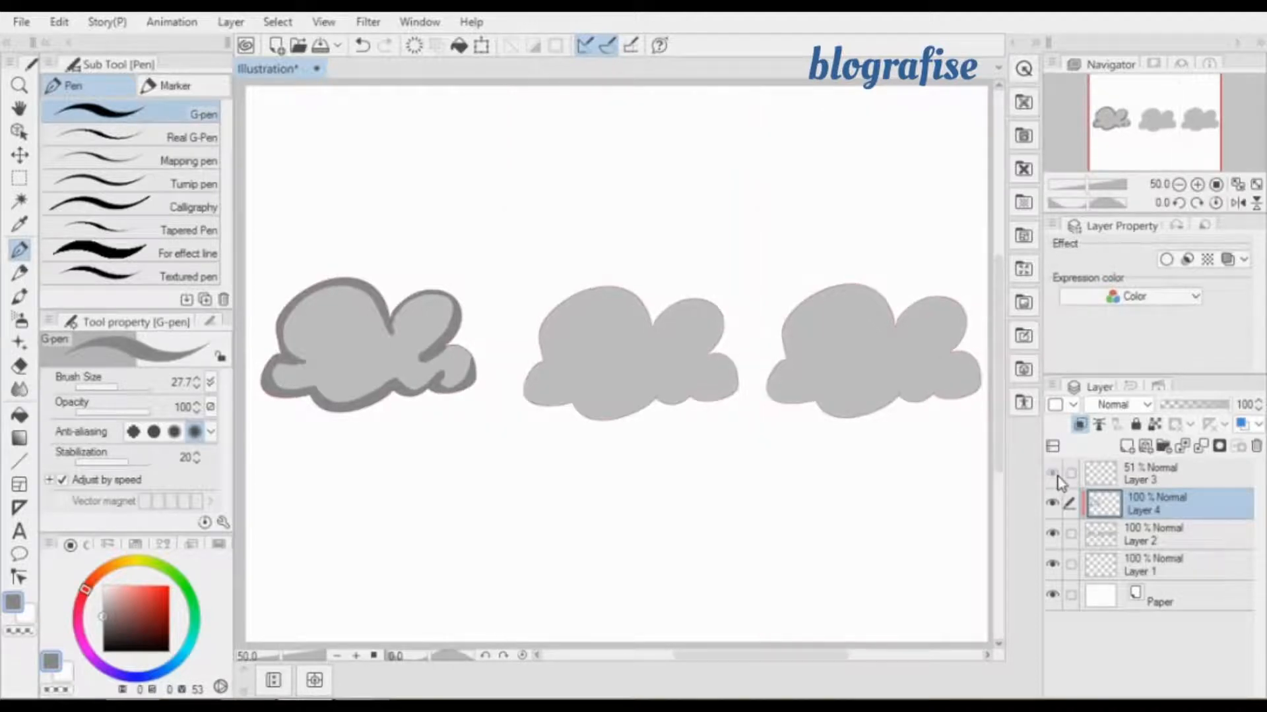
pyautogui.click(1053, 474)
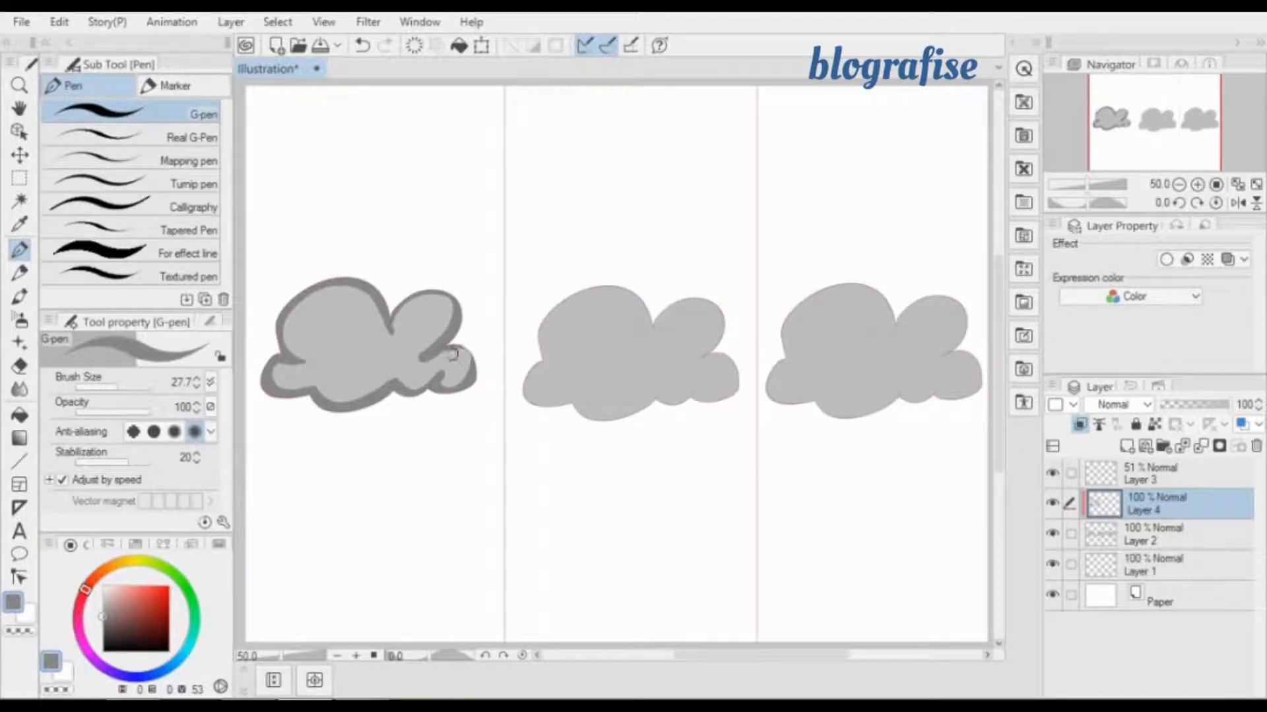
pyautogui.moveTo(448, 351); pyautogui.dragTo(474, 347)
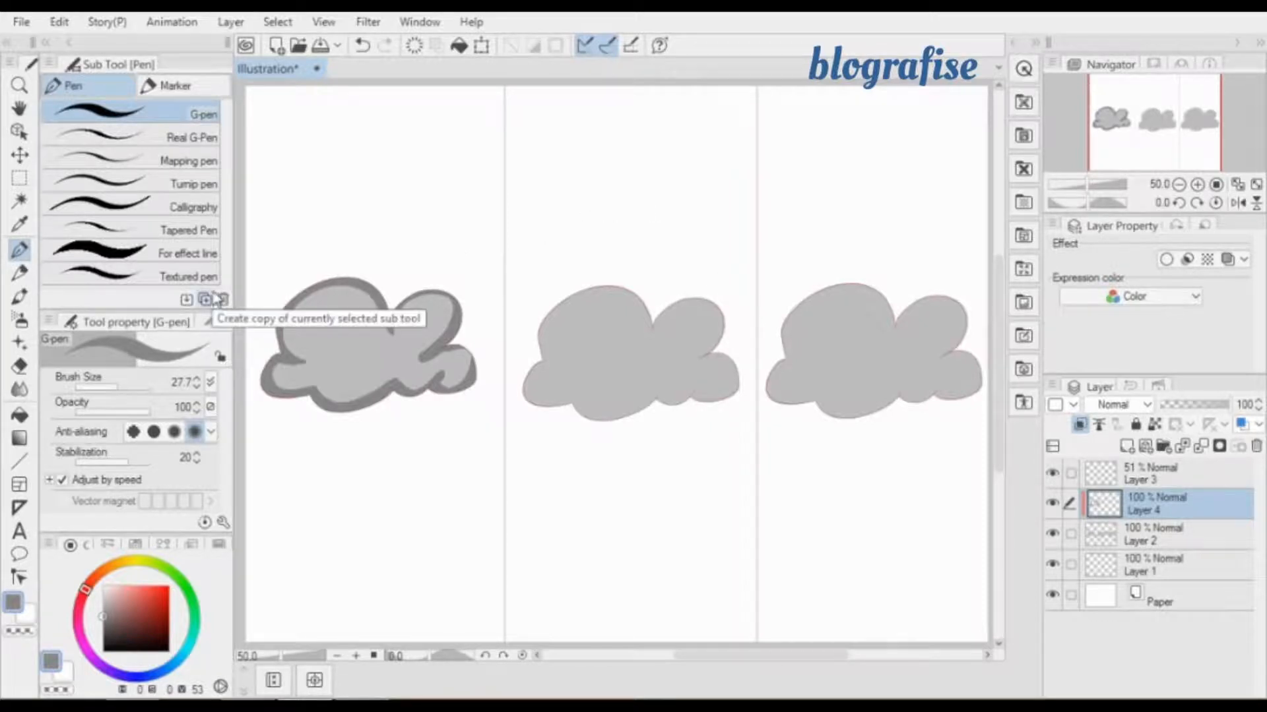
# Set the Hard airbrush to size 50 and paint a dark soft outline along the top of the middle cloud's large puff.
pyautogui.click(20, 320)
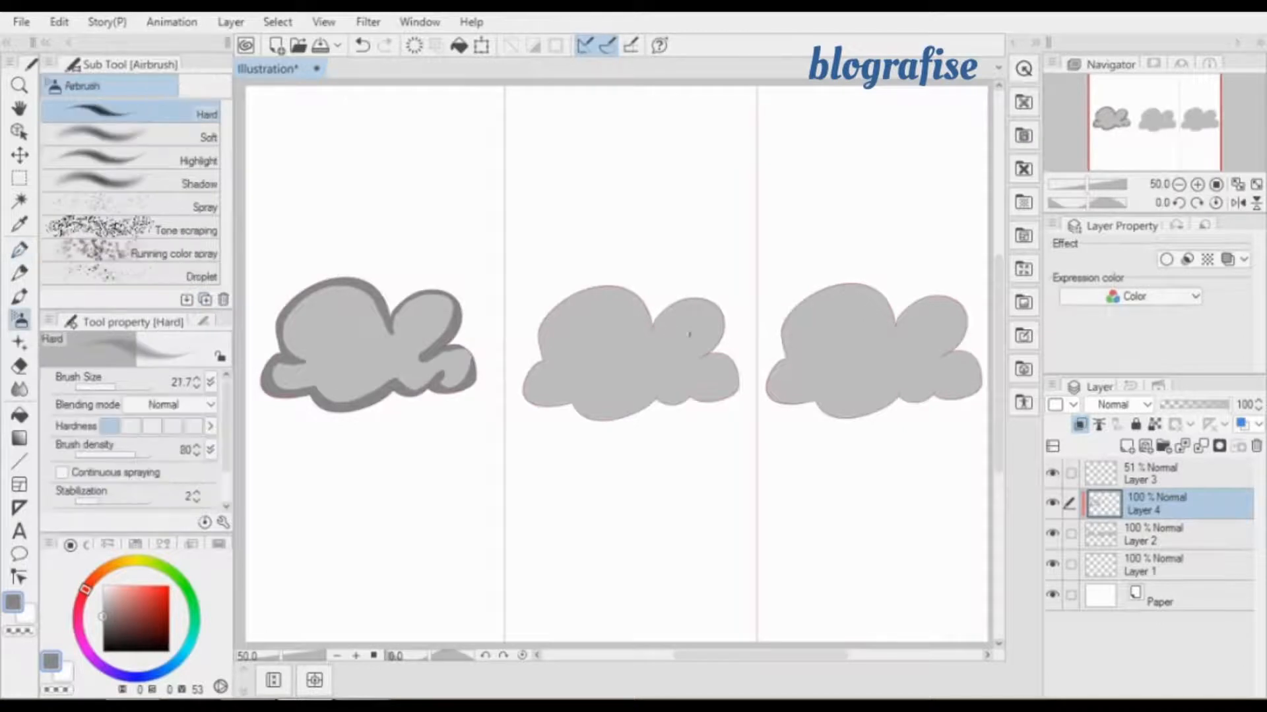
pyautogui.click(121, 386)
pyautogui.click(197, 387)
pyautogui.click(196, 382)
pyautogui.moveTo(647, 328)
pyautogui.mouseDown()
pyautogui.moveTo(615, 279)
pyautogui.moveTo(647, 320)
pyautogui.moveTo(593, 275)
pyautogui.moveTo(597, 318)
pyautogui.moveTo(639, 304)
pyautogui.moveTo(583, 284)
pyautogui.moveTo(563, 366)
pyautogui.moveTo(642, 299)
pyautogui.moveTo(555, 349)
pyautogui.moveTo(620, 311)
pyautogui.moveTo(622, 291)
pyautogui.moveTo(540, 361)
pyautogui.moveTo(565, 323)
pyautogui.moveTo(558, 312)
pyautogui.moveTo(555, 347)
pyautogui.moveTo(548, 322)
pyautogui.moveTo(554, 351)
pyautogui.moveTo(550, 327)
pyautogui.moveTo(543, 356)
pyautogui.moveTo(575, 290)
pyautogui.moveTo(584, 305)
pyautogui.moveTo(650, 289)
pyautogui.moveTo(545, 333)
pyautogui.moveTo(655, 304)
pyautogui.moveTo(638, 316)
pyautogui.moveTo(648, 322)
pyautogui.moveTo(575, 329)
pyautogui.moveTo(650, 320)
pyautogui.moveTo(575, 291)
pyautogui.moveTo(656, 331)
pyautogui.moveTo(593, 295)
pyautogui.moveTo(650, 329)
pyautogui.moveTo(593, 322)
pyautogui.moveTo(611, 297)
pyautogui.moveTo(567, 348)
pyautogui.moveTo(588, 302)
pyautogui.moveTo(560, 340)
pyautogui.mouseUp()
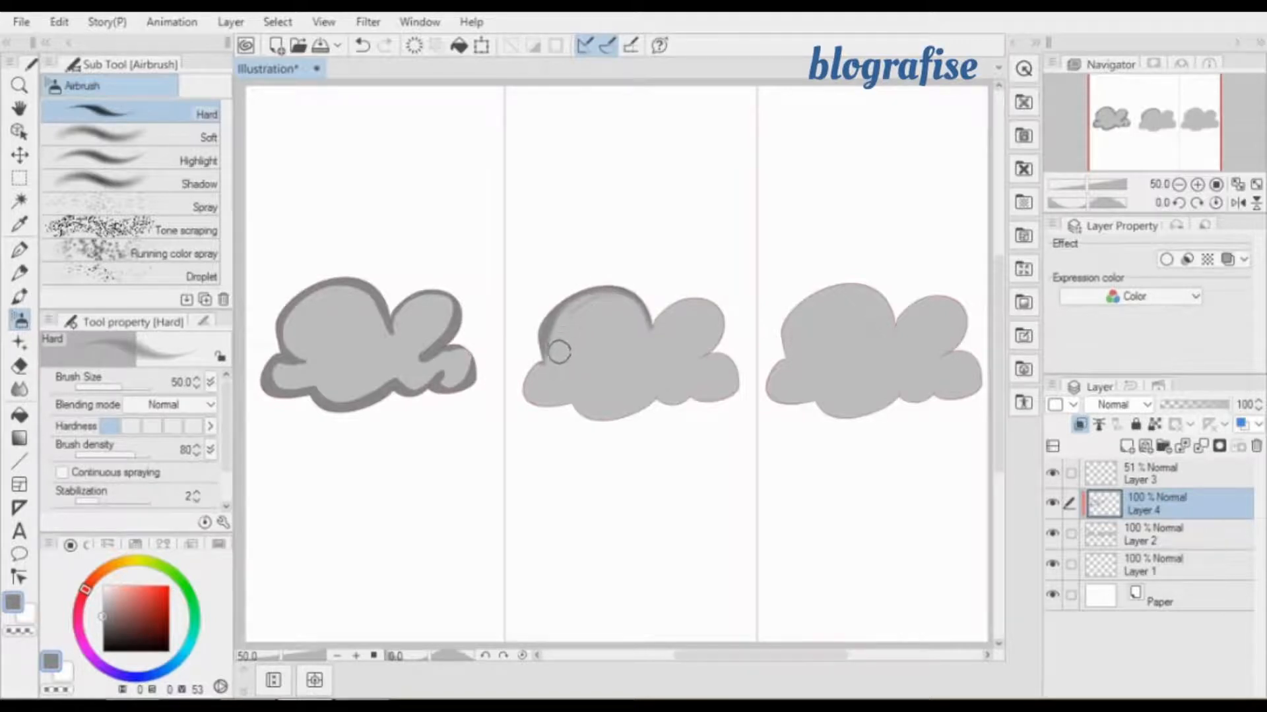
# Undo the last airbrush stroke, try a broad dark stroke across the middle cloud's center, and undo it.
pyautogui.hotkey('ctrl', 'z')
pyautogui.moveTo(577, 343)
pyautogui.mouseDown()
pyautogui.moveTo(638, 348)
pyautogui.moveTo(593, 350)
pyautogui.moveTo(590, 338)
pyautogui.moveTo(664, 353)
pyautogui.moveTo(611, 350)
pyautogui.moveTo(652, 343)
pyautogui.moveTo(667, 346)
pyautogui.moveTo(585, 356)
pyautogui.moveTo(671, 351)
pyautogui.moveTo(626, 336)
pyautogui.moveTo(655, 330)
pyautogui.moveTo(667, 342)
pyautogui.moveTo(657, 347)
pyautogui.moveTo(580, 339)
pyautogui.moveTo(681, 334)
pyautogui.mouseUp()
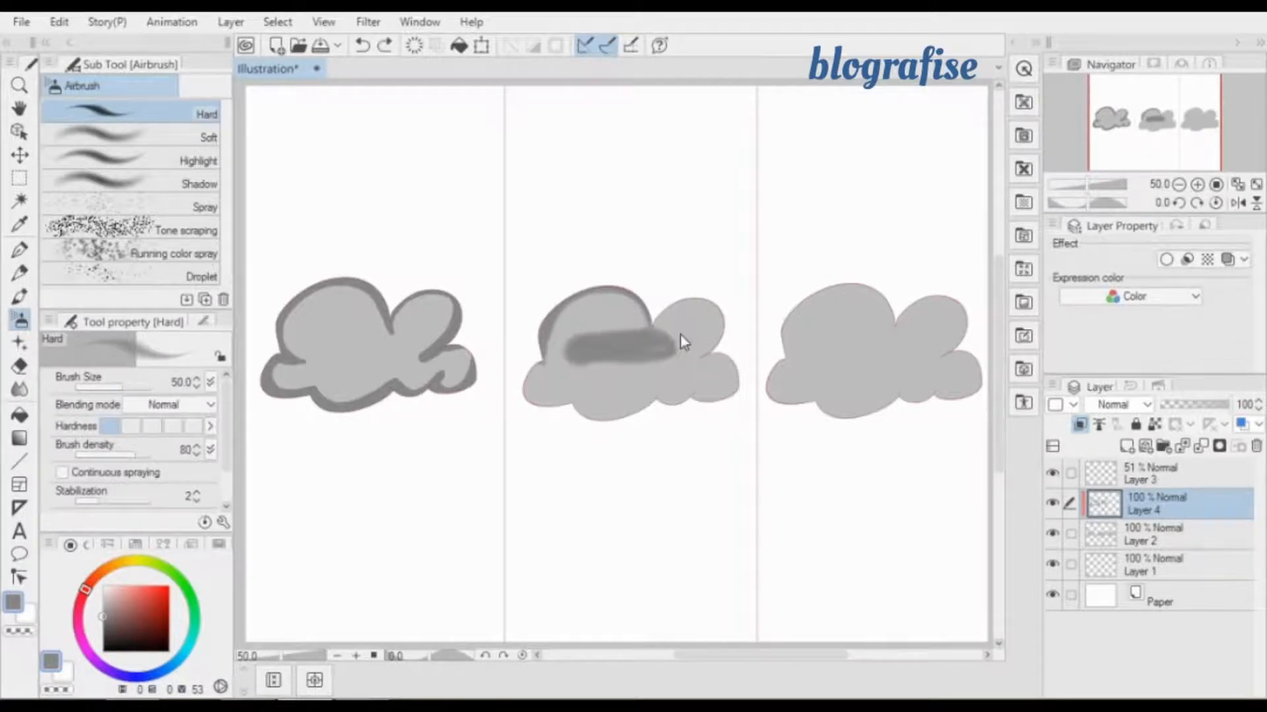
pyautogui.hotkey('ctrl', 'z')
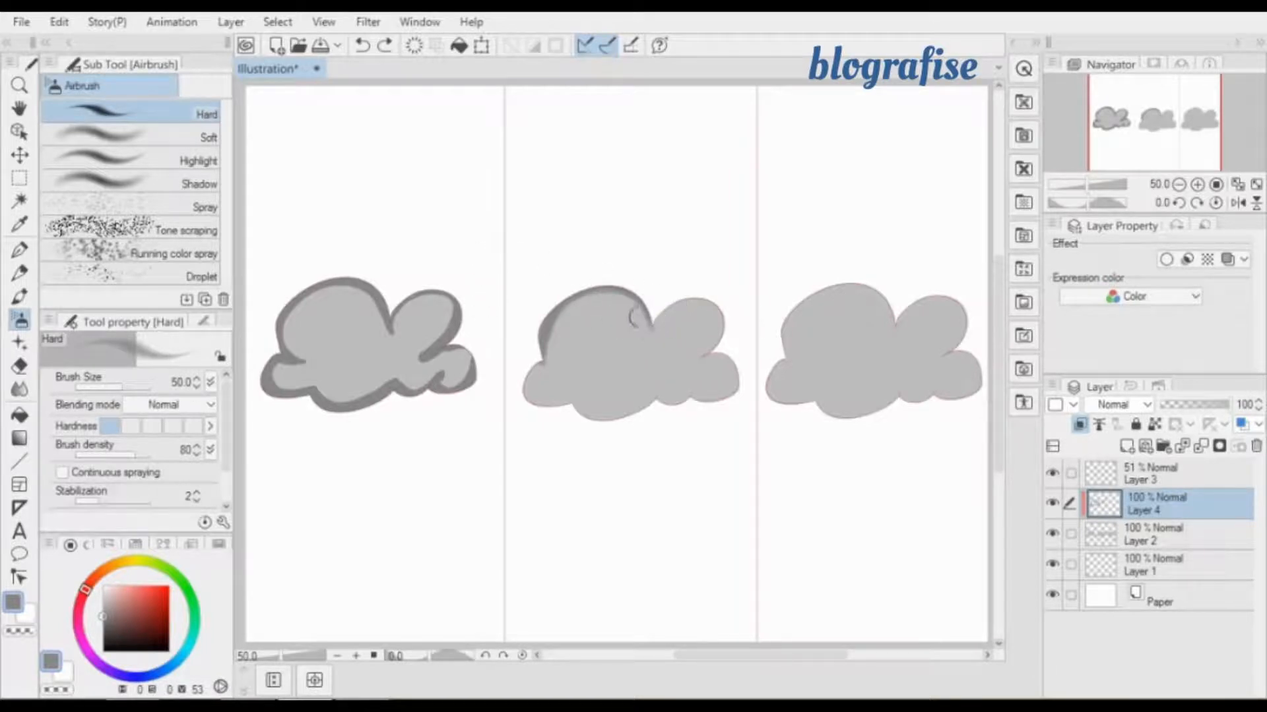
# Airbrush soft dark outlines around the middle cloud's remaining puffs and bottom edge, redoing the stroke at its lower-left puff.
pyautogui.moveTo(648, 316); pyautogui.dragTo(651, 323)
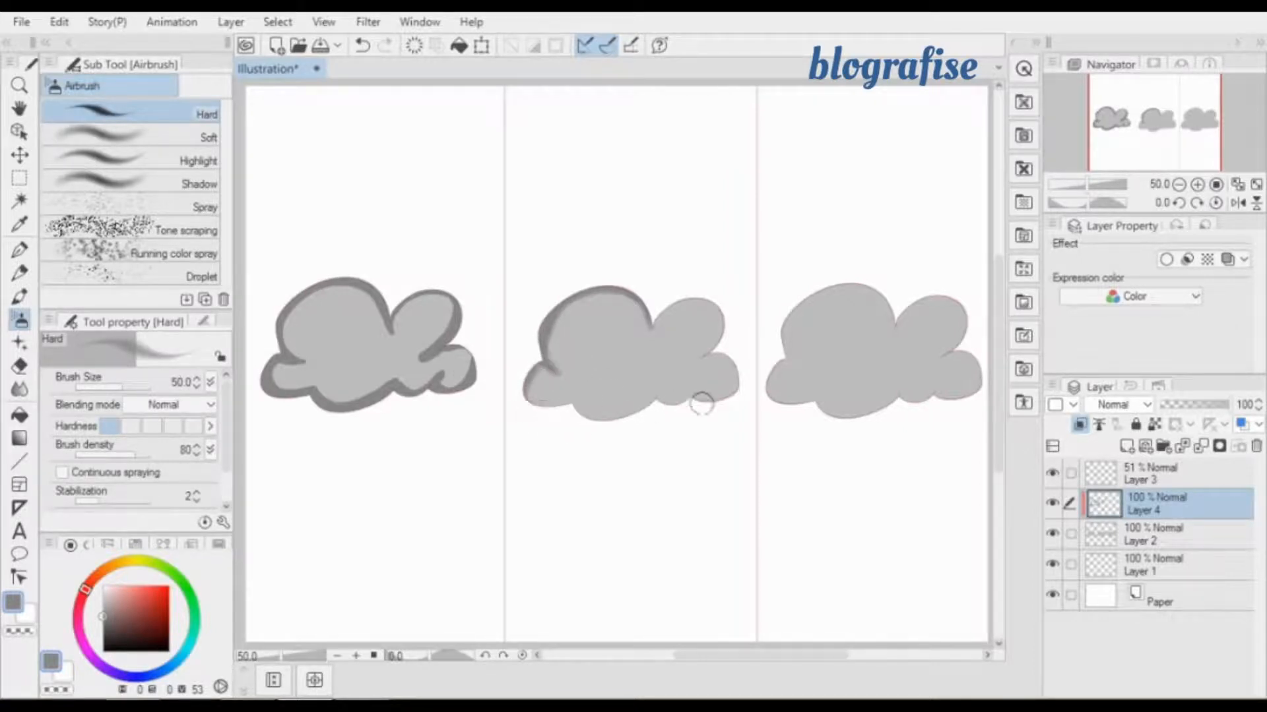
pyautogui.moveTo(591, 425)
pyautogui.mouseDown()
pyautogui.moveTo(650, 393)
pyautogui.moveTo(678, 404)
pyautogui.moveTo(699, 376)
pyautogui.moveTo(706, 398)
pyautogui.moveTo(741, 385)
pyautogui.moveTo(729, 396)
pyautogui.moveTo(691, 385)
pyautogui.moveTo(686, 319)
pyautogui.moveTo(657, 325)
pyautogui.moveTo(689, 310)
pyautogui.moveTo(719, 328)
pyautogui.moveTo(680, 358)
pyautogui.moveTo(701, 389)
pyautogui.moveTo(748, 387)
pyautogui.moveTo(707, 399)
pyautogui.moveTo(735, 362)
pyautogui.moveTo(692, 386)
pyautogui.moveTo(699, 393)
pyautogui.moveTo(661, 385)
pyautogui.moveTo(688, 388)
pyautogui.moveTo(668, 400)
pyautogui.moveTo(679, 409)
pyautogui.moveTo(657, 381)
pyautogui.moveTo(596, 409)
pyautogui.moveTo(562, 394)
pyautogui.moveTo(578, 415)
pyautogui.moveTo(571, 399)
pyautogui.moveTo(625, 418)
pyautogui.moveTo(568, 393)
pyautogui.moveTo(665, 407)
pyautogui.moveTo(593, 404)
pyautogui.moveTo(577, 416)
pyautogui.mouseUp()
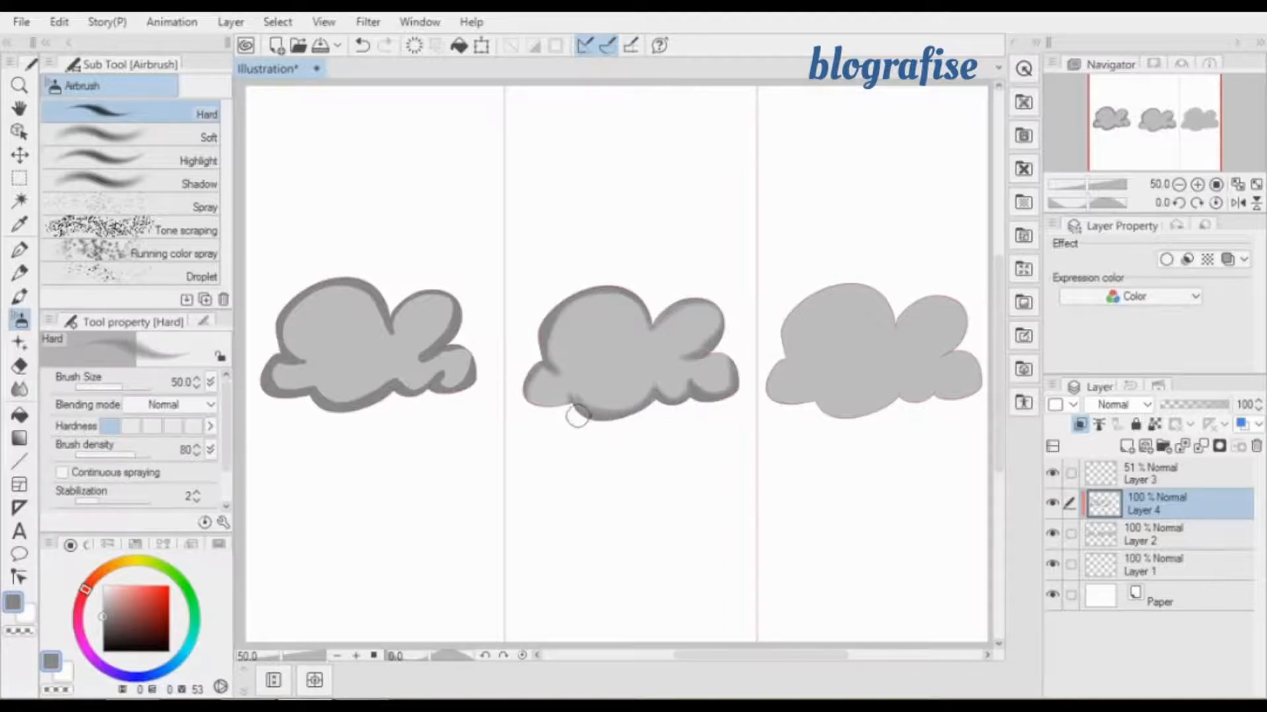
pyautogui.hotkey('ctrl', 'z')
pyautogui.moveTo(571, 396)
pyautogui.mouseDown()
pyautogui.moveTo(522, 394)
pyautogui.moveTo(524, 381)
pyautogui.moveTo(567, 396)
pyautogui.moveTo(549, 367)
pyautogui.moveTo(532, 401)
pyautogui.moveTo(557, 343)
pyautogui.mouseUp()
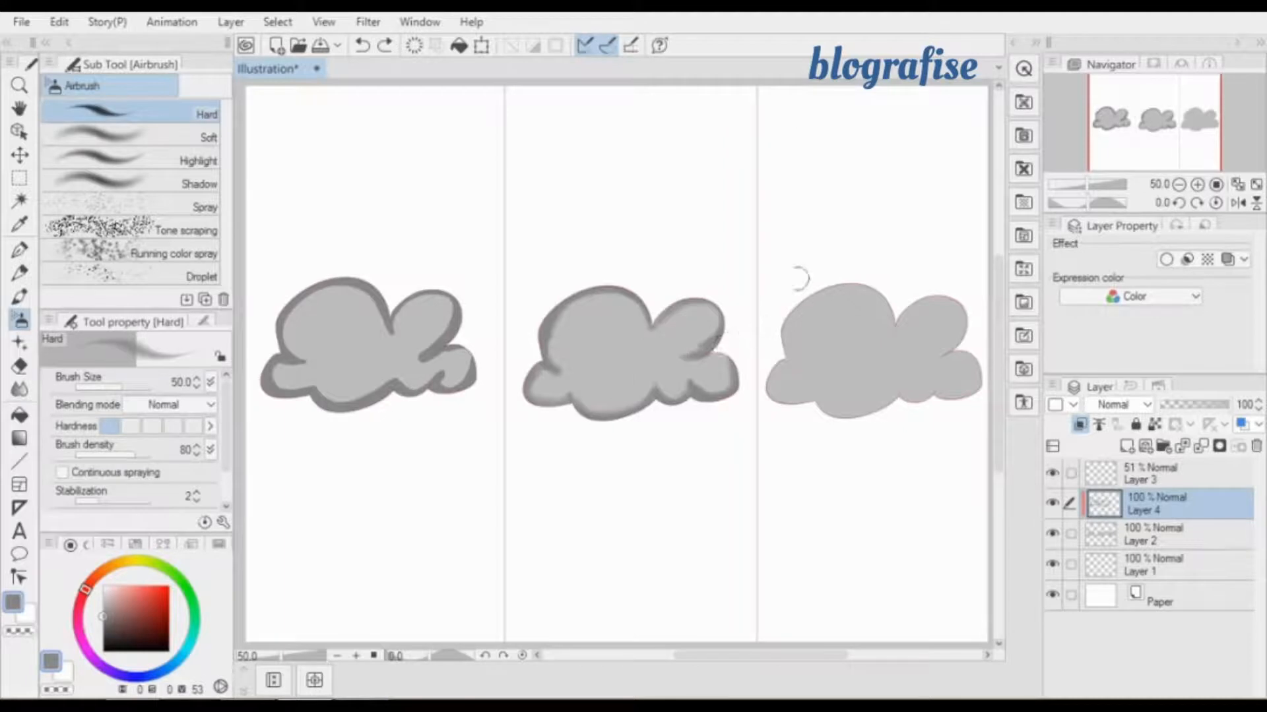
# Test the Transparent watercolor brush on the upper part of the right cloud's large puff and Opaque watercolor on its lower part.
pyautogui.click(19, 296)
pyautogui.click(186, 140)
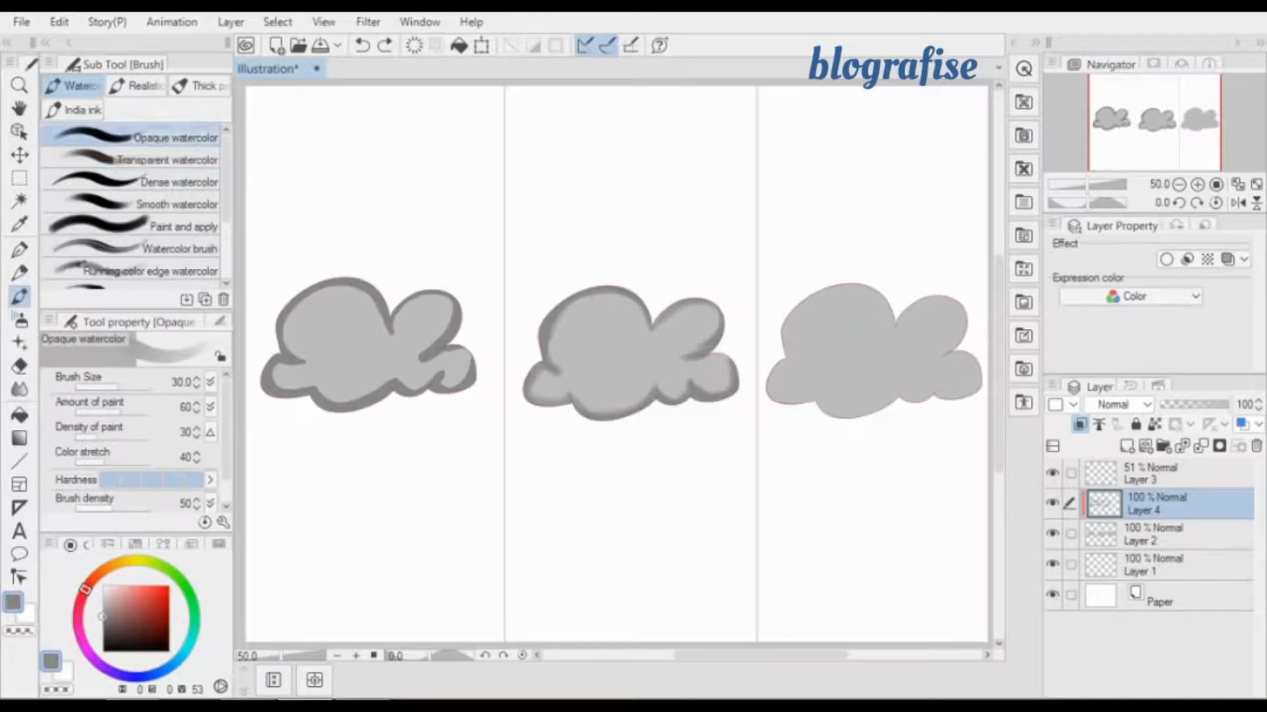
pyautogui.click(796, 145)
pyautogui.click(159, 162)
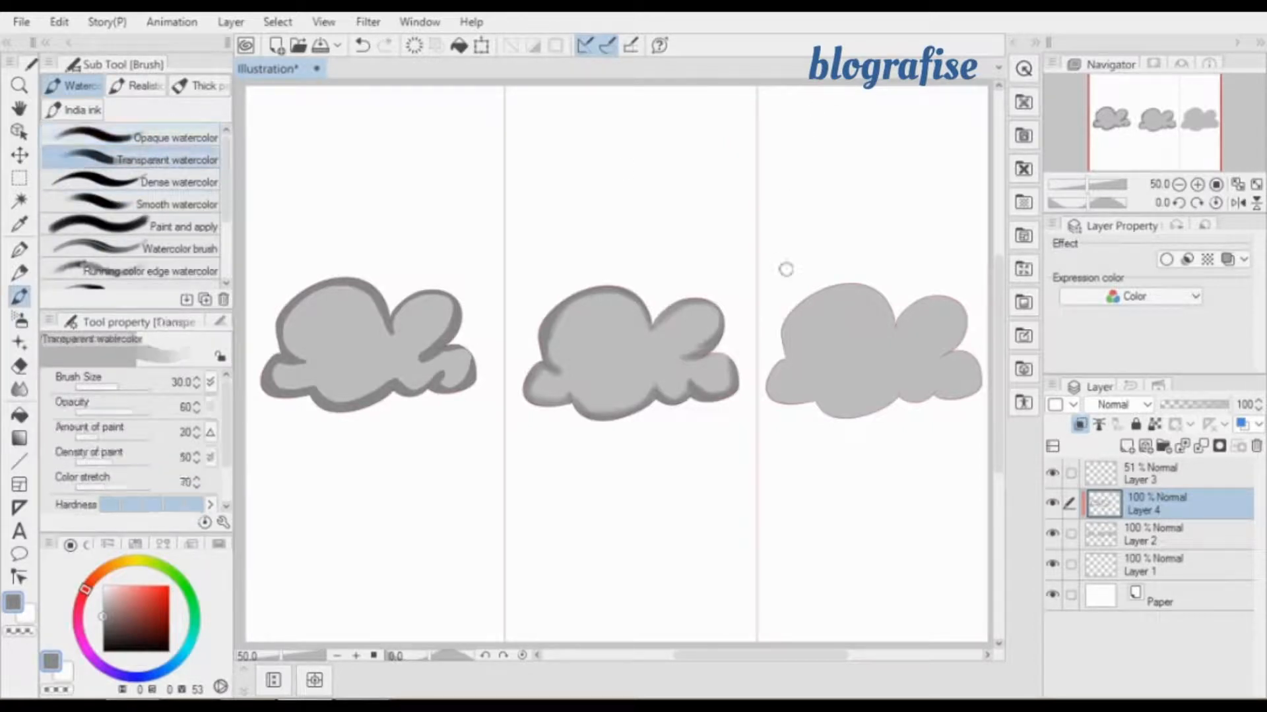
pyautogui.moveTo(836, 295)
pyautogui.mouseDown()
pyautogui.moveTo(848, 291)
pyautogui.moveTo(827, 322)
pyautogui.moveTo(876, 324)
pyautogui.mouseUp()
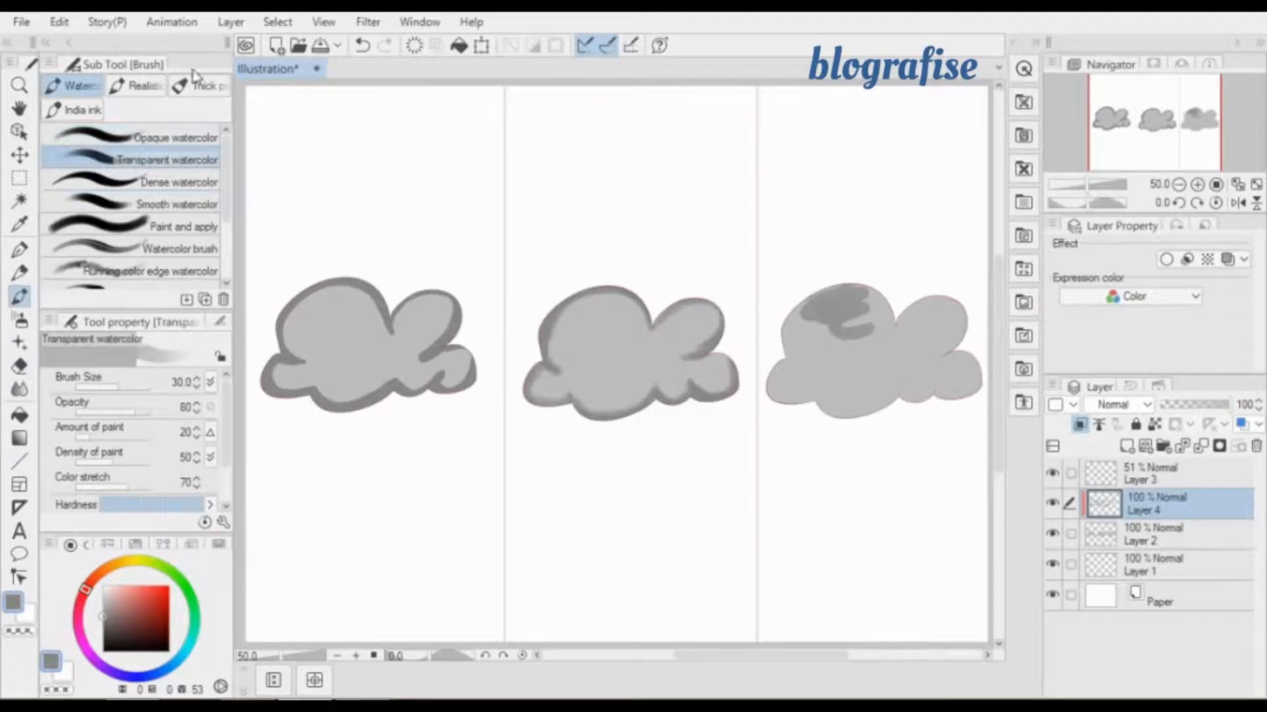
pyautogui.click(165, 137)
pyautogui.moveTo(858, 374)
pyautogui.mouseDown()
pyautogui.moveTo(881, 367)
pyautogui.moveTo(856, 394)
pyautogui.mouseUp()
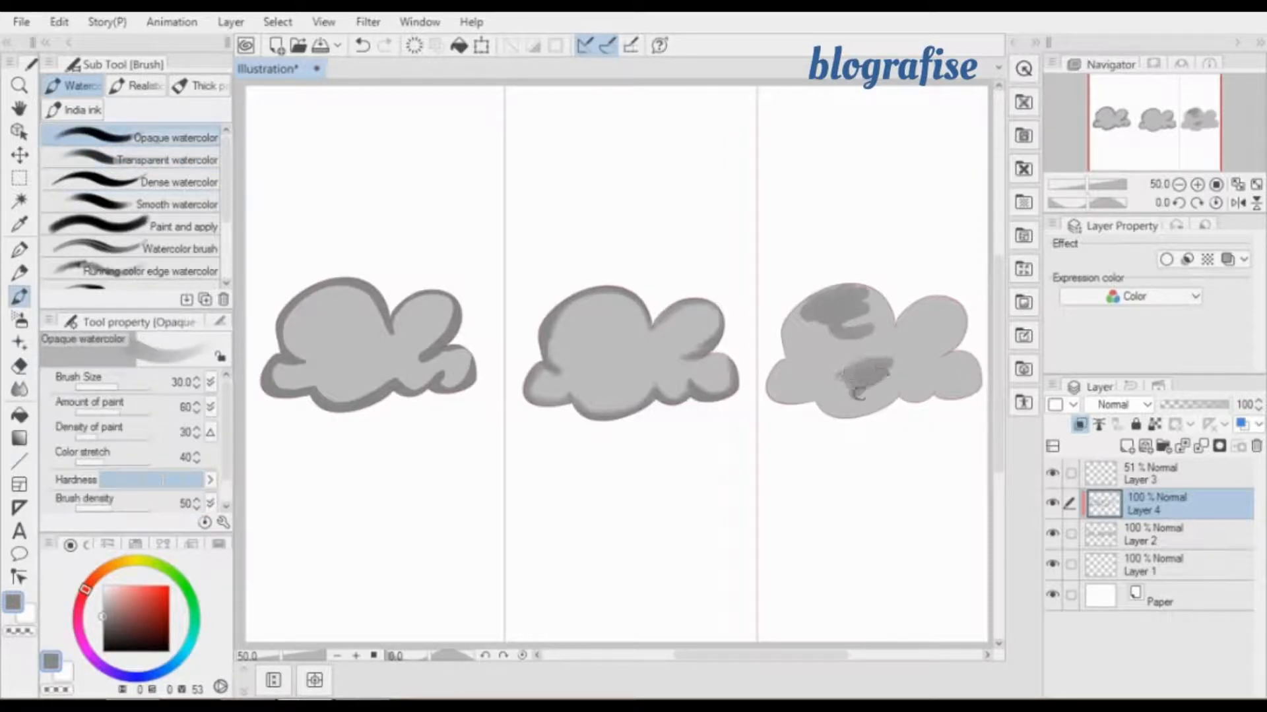
# Try Dense watercolor on the right cloud's upper-right puff and Smooth watercolor on its left puff, and undo all the watercolor test strokes.
pyautogui.click(191, 182)
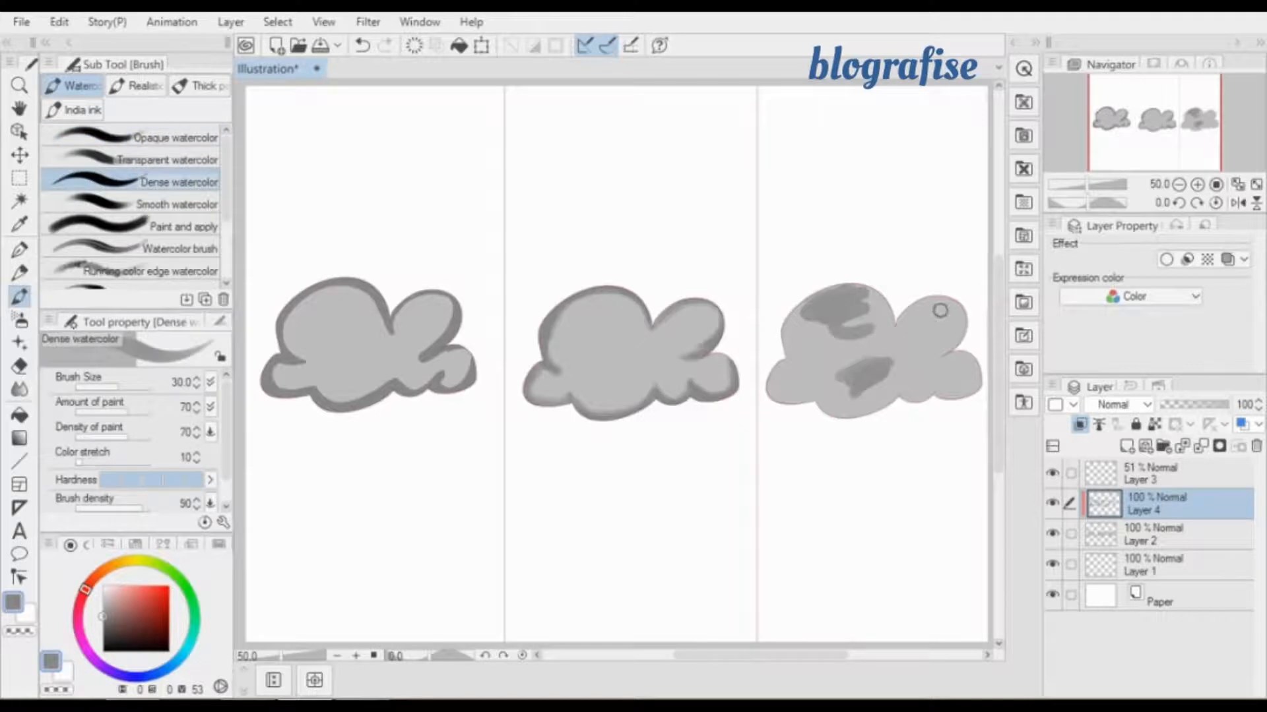
pyautogui.moveTo(941, 308)
pyautogui.mouseDown()
pyautogui.moveTo(905, 353)
pyautogui.moveTo(924, 364)
pyautogui.mouseUp()
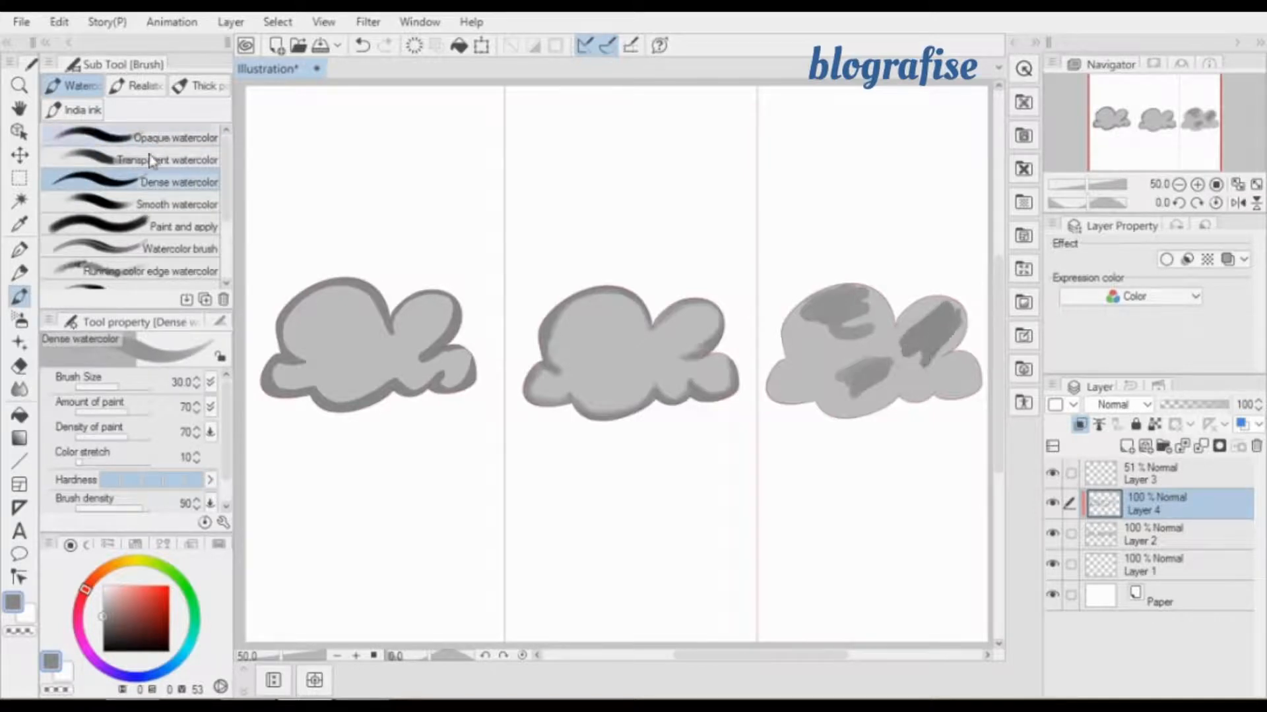
pyautogui.click(177, 204)
pyautogui.moveTo(783, 373)
pyautogui.mouseDown()
pyautogui.moveTo(821, 355)
pyautogui.moveTo(789, 390)
pyautogui.moveTo(822, 355)
pyautogui.moveTo(789, 397)
pyautogui.mouseUp()
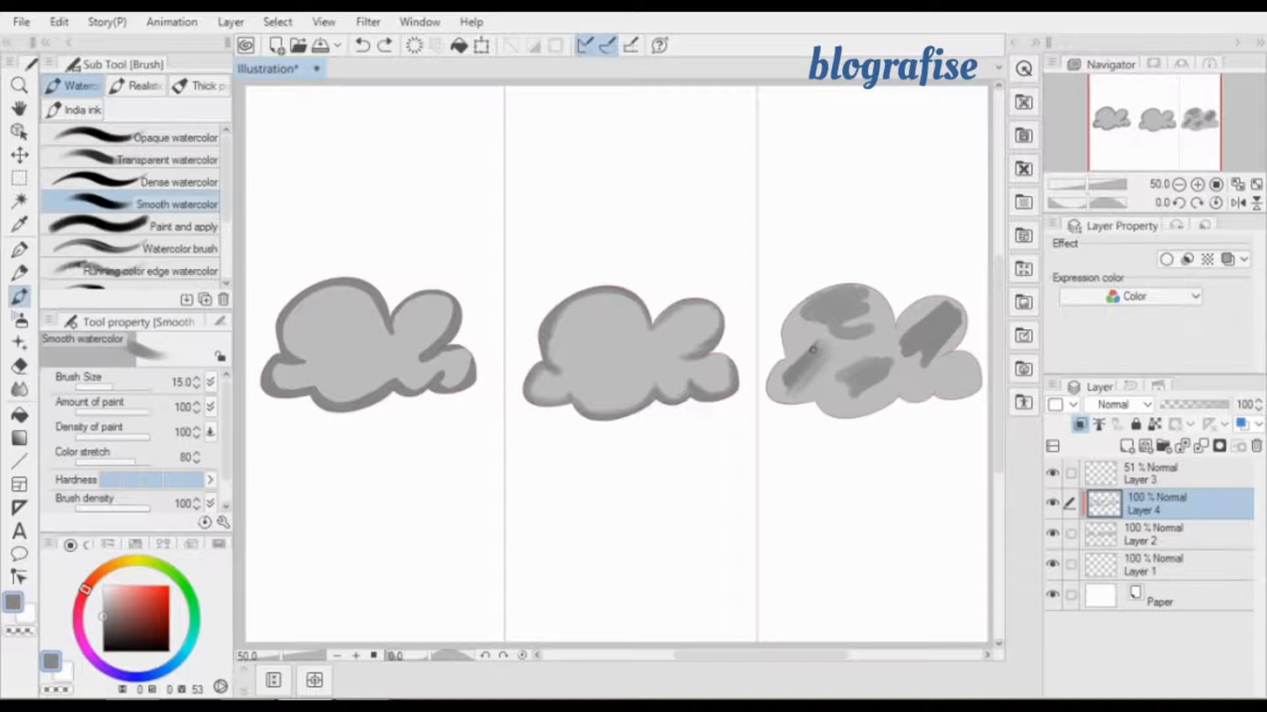
pyautogui.hotkey('ctrl', 'z')
pyautogui.hotkey('ctrl', 'z')
pyautogui.hotkey('ctrl', 'z')
pyautogui.hotkey('ctrl', 'z')
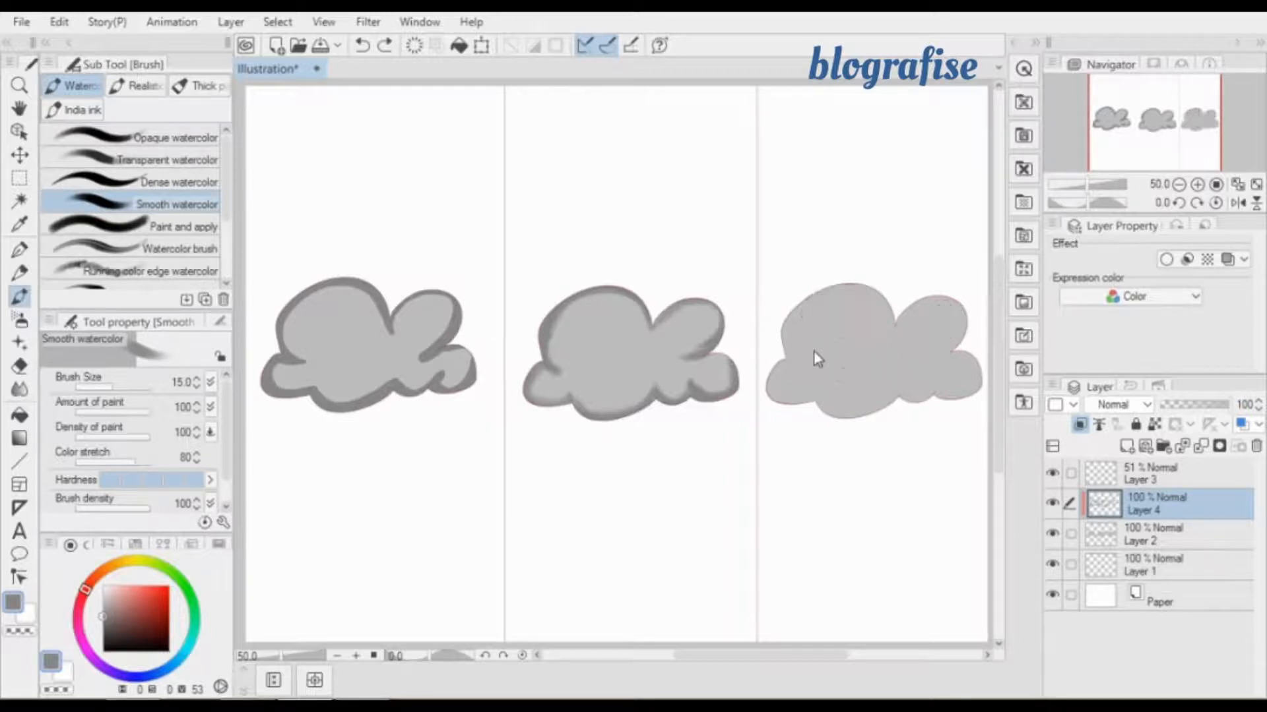
# Paint subtle soft shading around the edges of the right cloud's puffs with the Transparent watercolor brush at size 30.
pyautogui.click(165, 160)
pyautogui.moveTo(890, 319)
pyautogui.mouseDown()
pyautogui.moveTo(840, 290)
pyautogui.moveTo(788, 345)
pyautogui.moveTo(819, 291)
pyautogui.moveTo(790, 359)
pyautogui.mouseUp()
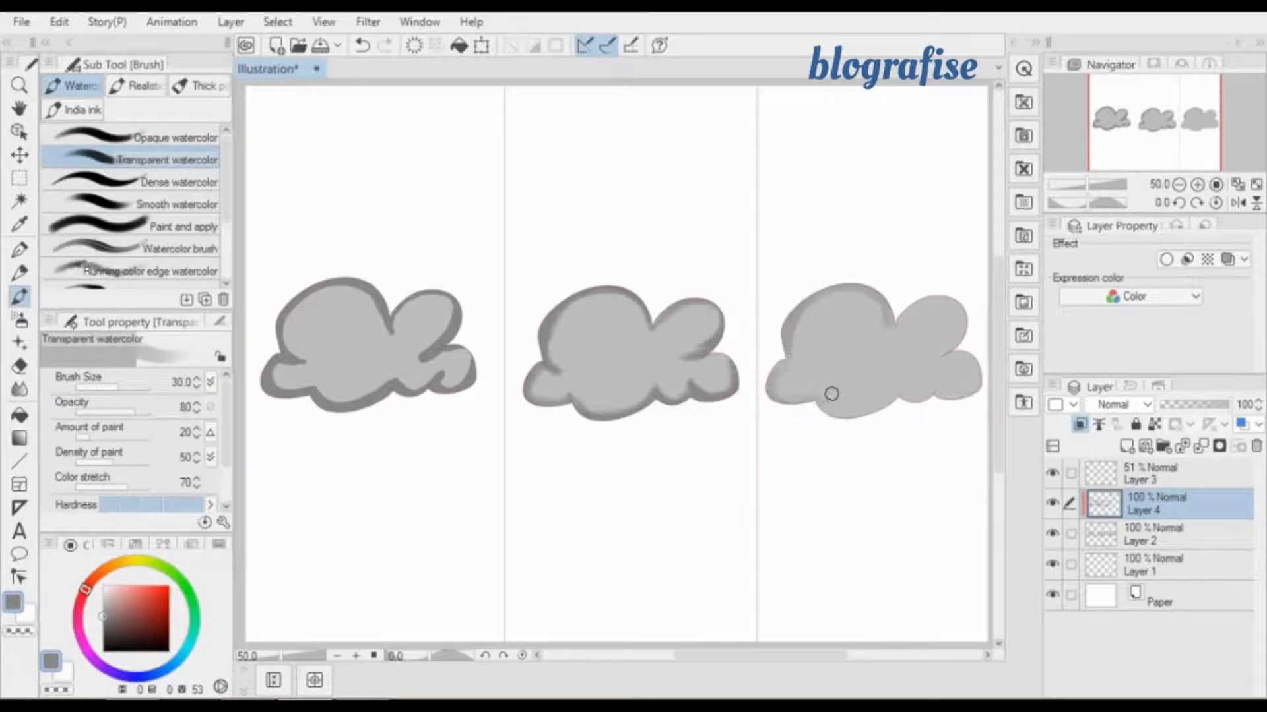
pyautogui.moveTo(831, 394)
pyautogui.mouseDown()
pyautogui.moveTo(882, 406)
pyautogui.moveTo(901, 394)
pyautogui.moveTo(860, 413)
pyautogui.moveTo(900, 388)
pyautogui.moveTo(882, 404)
pyautogui.moveTo(972, 389)
pyautogui.moveTo(950, 396)
pyautogui.moveTo(975, 372)
pyautogui.moveTo(974, 351)
pyautogui.moveTo(971, 393)
pyautogui.moveTo(971, 349)
pyautogui.moveTo(975, 361)
pyautogui.moveTo(935, 360)
pyautogui.moveTo(970, 359)
pyautogui.moveTo(937, 354)
pyautogui.moveTo(959, 327)
pyautogui.moveTo(931, 347)
pyautogui.moveTo(955, 307)
pyautogui.moveTo(955, 336)
pyautogui.moveTo(909, 320)
pyautogui.moveTo(935, 301)
pyautogui.moveTo(934, 318)
pyautogui.moveTo(906, 329)
pyautogui.moveTo(888, 331)
pyautogui.moveTo(884, 315)
pyautogui.moveTo(929, 328)
pyautogui.moveTo(842, 312)
pyautogui.moveTo(865, 301)
pyautogui.moveTo(857, 316)
pyautogui.moveTo(799, 321)
pyautogui.moveTo(844, 297)
pyautogui.moveTo(814, 334)
pyautogui.moveTo(796, 324)
pyautogui.moveTo(811, 316)
pyautogui.moveTo(803, 352)
pyautogui.moveTo(877, 307)
pyautogui.moveTo(863, 306)
pyautogui.moveTo(882, 333)
pyautogui.moveTo(939, 309)
pyautogui.moveTo(916, 322)
pyautogui.moveTo(929, 340)
pyautogui.moveTo(948, 322)
pyautogui.moveTo(950, 369)
pyautogui.moveTo(982, 360)
pyautogui.moveTo(967, 372)
pyautogui.moveTo(977, 378)
pyautogui.moveTo(928, 381)
pyautogui.moveTo(970, 384)
pyautogui.moveTo(944, 378)
pyautogui.moveTo(859, 403)
pyautogui.moveTo(873, 396)
pyautogui.moveTo(820, 394)
pyautogui.moveTo(826, 404)
pyautogui.moveTo(883, 395)
pyautogui.moveTo(776, 377)
pyautogui.moveTo(851, 300)
pyautogui.moveTo(866, 336)
pyautogui.moveTo(930, 349)
pyautogui.moveTo(927, 305)
pyautogui.moveTo(932, 363)
pyautogui.moveTo(962, 365)
pyautogui.moveTo(946, 386)
pyautogui.moveTo(826, 390)
pyautogui.moveTo(843, 396)
pyautogui.moveTo(786, 367)
pyautogui.moveTo(806, 394)
pyautogui.mouseUp()
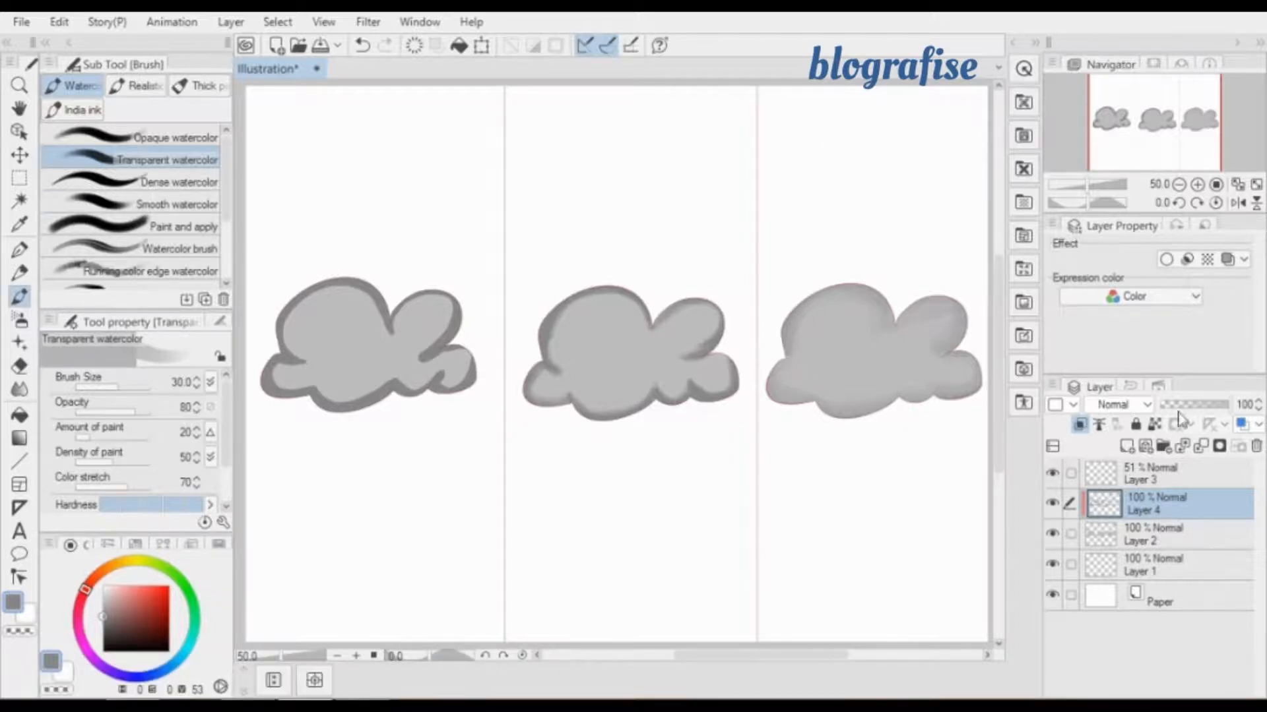
pyautogui.moveTo(566, 399); pyautogui.dragTo(570, 397)
# Soften the hard outline of the left cloud's upper-right puff, lower edge and large puff with the Transparent watercolor brush.
pyautogui.click(27, 388)
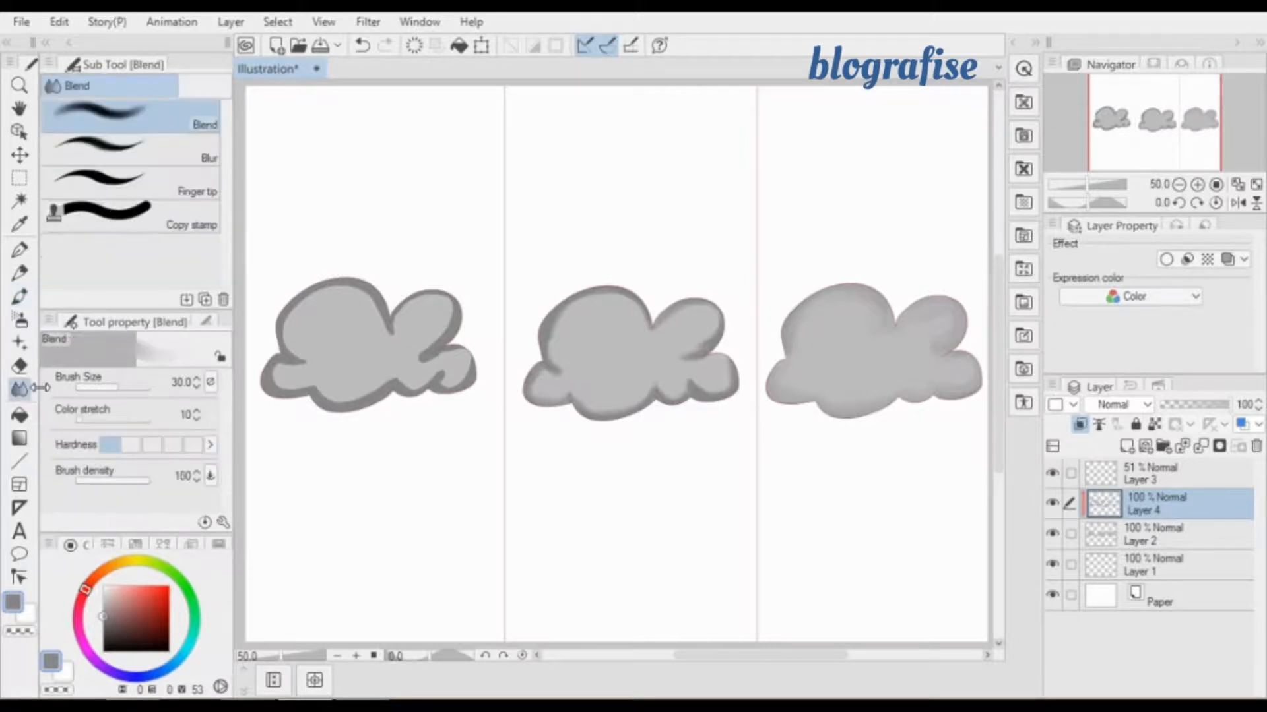
pyautogui.click(20, 250)
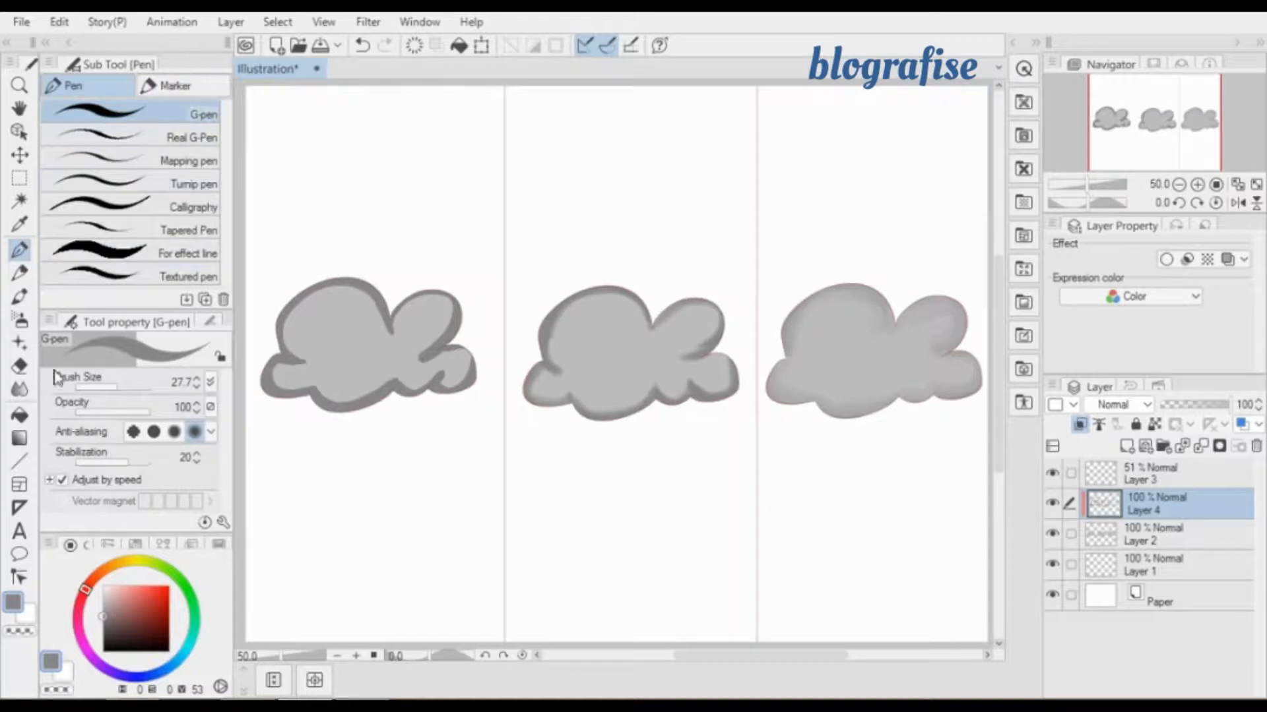
pyautogui.click(19, 296)
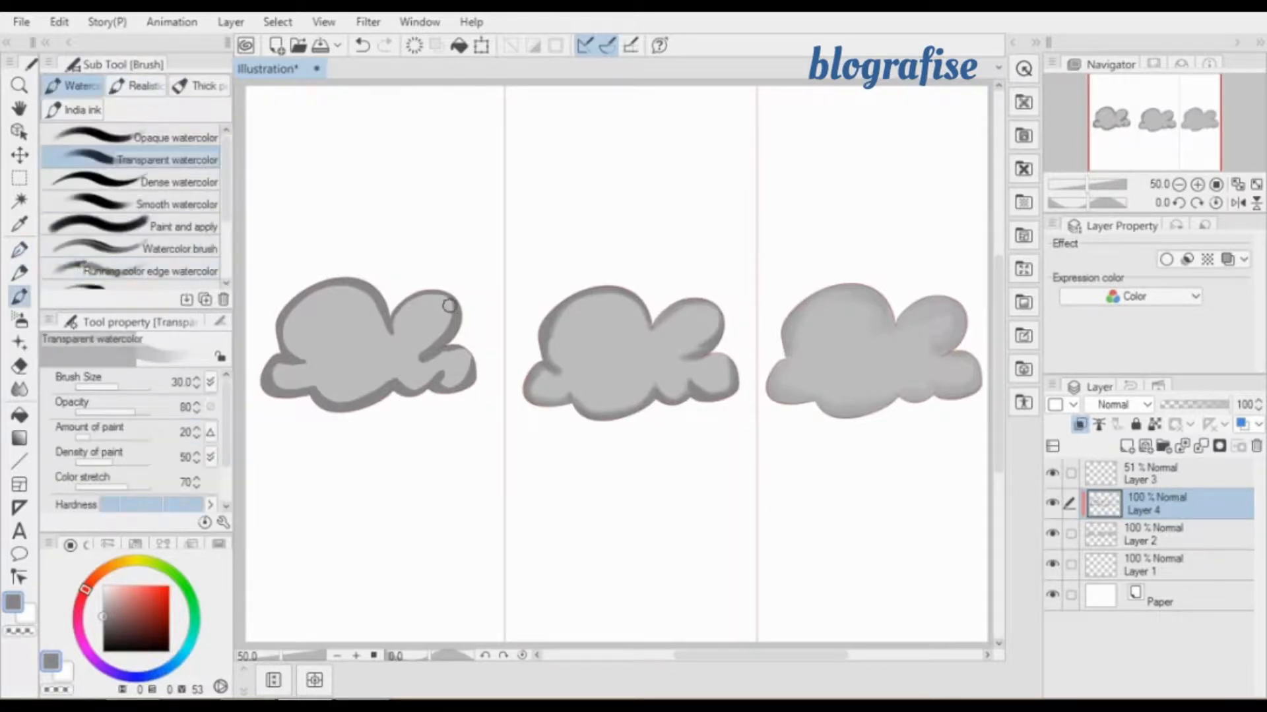
pyautogui.moveTo(450, 306)
pyautogui.mouseDown()
pyautogui.moveTo(414, 352)
pyautogui.moveTo(440, 330)
pyautogui.mouseUp()
pyautogui.moveTo(431, 335)
pyautogui.mouseDown()
pyautogui.moveTo(432, 303)
pyautogui.moveTo(448, 311)
pyautogui.moveTo(428, 306)
pyautogui.moveTo(448, 304)
pyautogui.moveTo(430, 316)
pyautogui.moveTo(447, 302)
pyautogui.moveTo(410, 323)
pyautogui.moveTo(416, 303)
pyautogui.moveTo(420, 315)
pyautogui.moveTo(403, 310)
pyautogui.moveTo(413, 308)
pyautogui.moveTo(394, 336)
pyautogui.moveTo(397, 320)
pyautogui.moveTo(392, 336)
pyautogui.moveTo(425, 301)
pyautogui.moveTo(448, 312)
pyautogui.moveTo(417, 347)
pyautogui.moveTo(339, 295)
pyautogui.moveTo(350, 289)
pyautogui.moveTo(329, 302)
pyautogui.moveTo(327, 290)
pyautogui.moveTo(334, 298)
pyautogui.moveTo(316, 296)
pyautogui.moveTo(283, 328)
pyautogui.moveTo(299, 319)
pyautogui.moveTo(288, 343)
pyautogui.moveTo(296, 329)
pyautogui.moveTo(307, 355)
pyautogui.moveTo(290, 399)
pyautogui.moveTo(306, 369)
pyautogui.moveTo(278, 366)
pyautogui.moveTo(289, 375)
pyautogui.moveTo(275, 385)
pyautogui.moveTo(289, 375)
pyautogui.moveTo(298, 386)
pyautogui.moveTo(282, 383)
pyautogui.moveTo(342, 387)
pyautogui.moveTo(321, 384)
pyautogui.moveTo(335, 399)
pyautogui.moveTo(354, 392)
pyautogui.moveTo(327, 392)
pyautogui.moveTo(440, 369)
pyautogui.moveTo(450, 382)
pyautogui.moveTo(455, 353)
pyautogui.moveTo(432, 361)
pyautogui.moveTo(424, 348)
pyautogui.moveTo(432, 308)
pyautogui.moveTo(411, 337)
pyautogui.moveTo(367, 305)
pyautogui.moveTo(321, 303)
pyautogui.mouseUp()
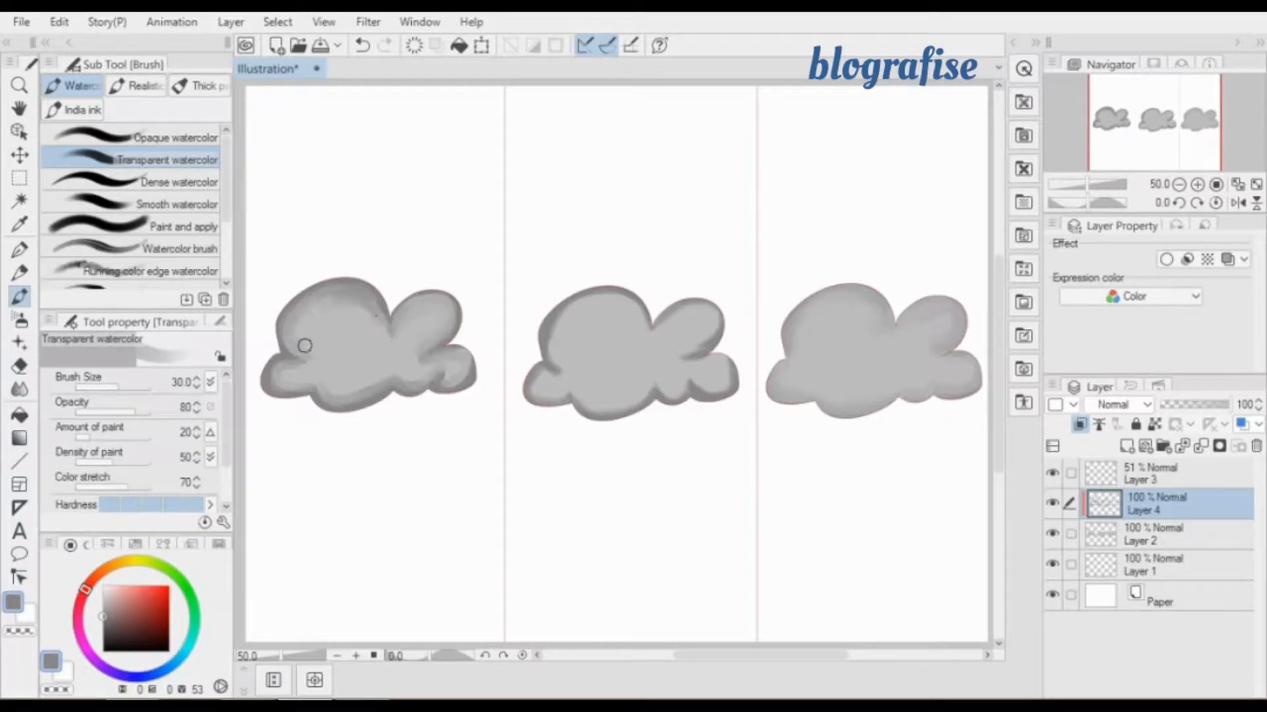
# Blend the shading inside the left cloud's large puff and smooth its right-hand puffs, undoing one stray stroke.
pyautogui.moveTo(305, 346)
pyautogui.mouseDown()
pyautogui.moveTo(323, 302)
pyautogui.moveTo(371, 321)
pyautogui.moveTo(328, 316)
pyautogui.moveTo(322, 301)
pyautogui.moveTo(291, 324)
pyautogui.moveTo(329, 288)
pyautogui.mouseUp()
pyautogui.moveTo(296, 325); pyautogui.dragTo(307, 326)
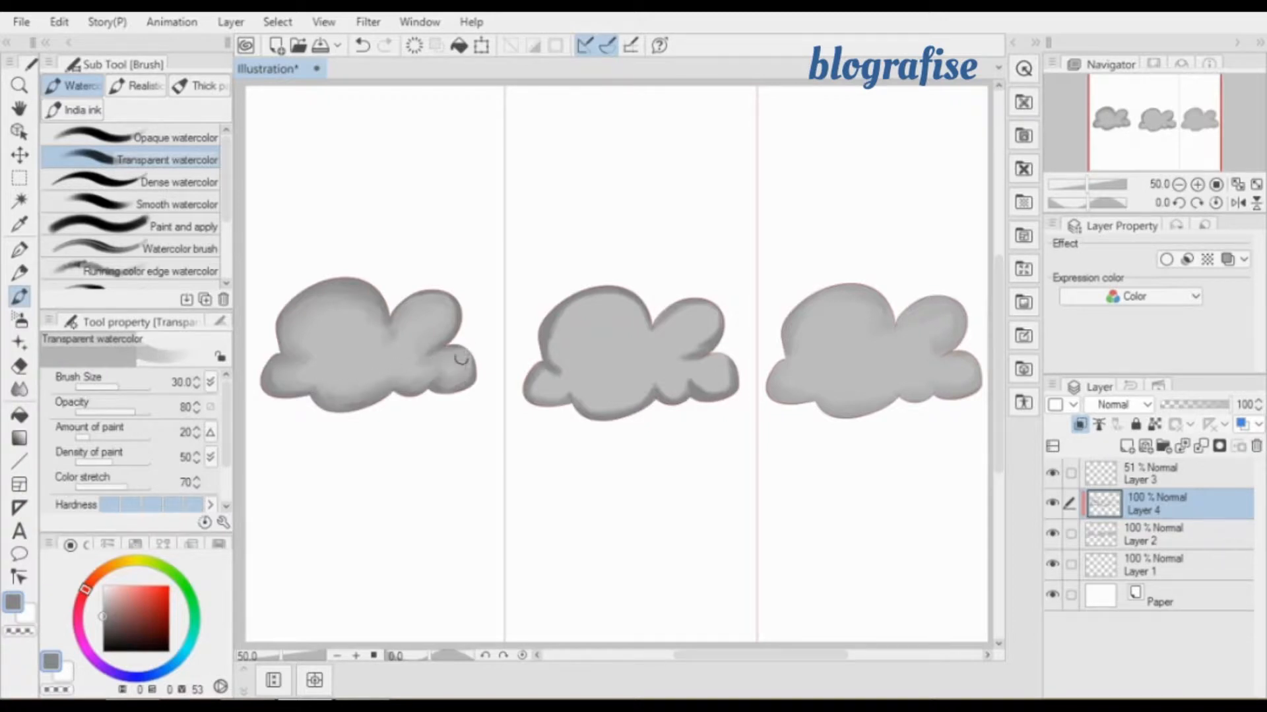
pyautogui.hotkey('ctrl', 'z')
pyautogui.moveTo(399, 316); pyautogui.dragTo(461, 303)
# Set the Hard airbrush to brush density 50 and brush size 94.1.
pyautogui.click(20, 320)
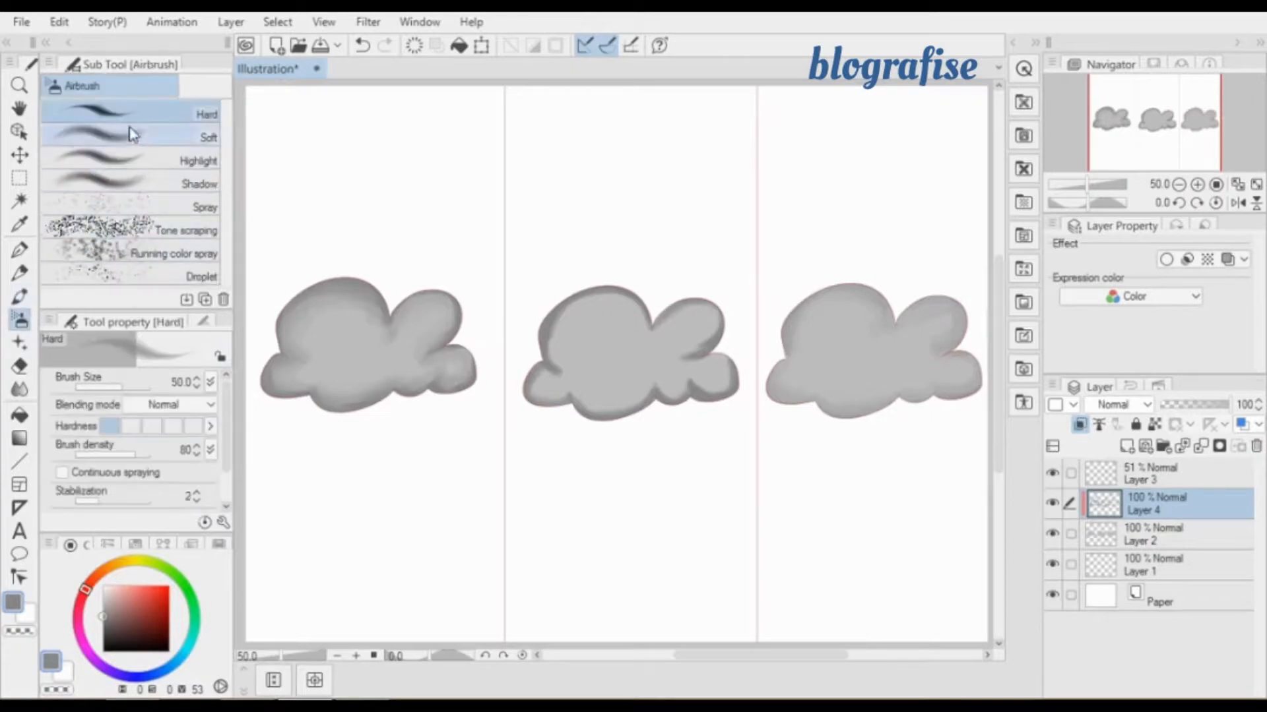
pyautogui.click(108, 455)
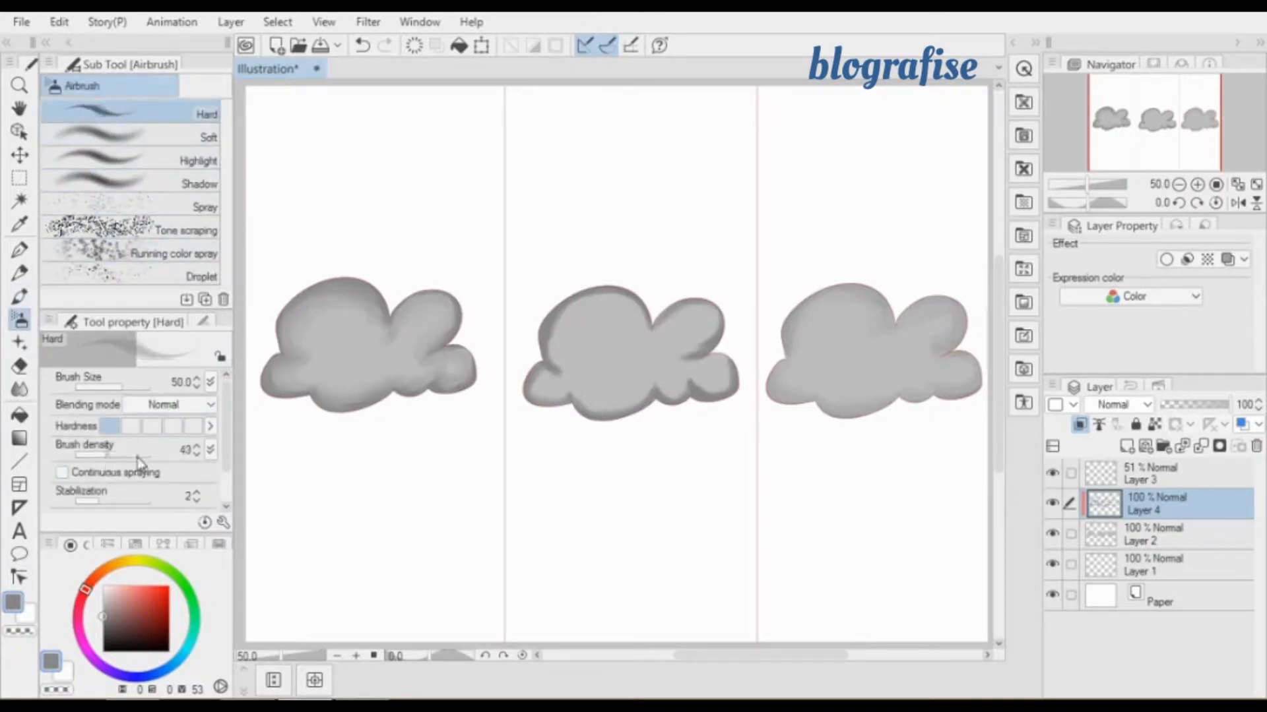
pyautogui.click(192, 448)
pyautogui.click(194, 448)
pyautogui.click(195, 447)
pyautogui.click(196, 449)
pyautogui.click(195, 447)
pyautogui.click(125, 384)
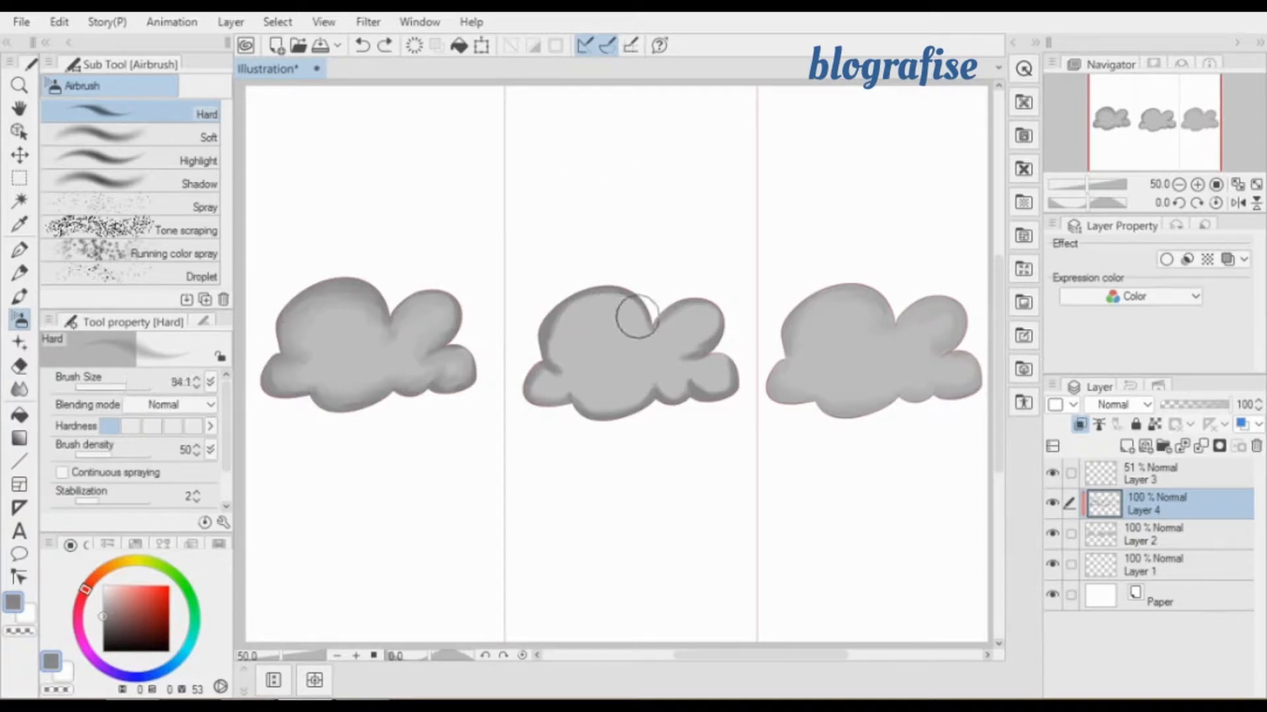
# Try airbrushing wider shading inside the middle cloud's large puff and right-hand puffs, and undo these strokes.
pyautogui.moveTo(584, 310)
pyautogui.mouseDown()
pyautogui.moveTo(634, 316)
pyautogui.moveTo(561, 316)
pyautogui.moveTo(608, 302)
pyautogui.moveTo(548, 346)
pyautogui.moveTo(568, 311)
pyautogui.moveTo(585, 309)
pyautogui.moveTo(553, 363)
pyautogui.moveTo(588, 299)
pyautogui.moveTo(568, 324)
pyautogui.moveTo(641, 333)
pyautogui.moveTo(658, 316)
pyautogui.moveTo(720, 330)
pyautogui.moveTo(713, 310)
pyautogui.moveTo(672, 348)
pyautogui.moveTo(716, 356)
pyautogui.moveTo(675, 356)
pyautogui.moveTo(724, 364)
pyautogui.moveTo(713, 396)
pyautogui.moveTo(726, 397)
pyautogui.moveTo(727, 382)
pyautogui.moveTo(701, 369)
pyautogui.moveTo(688, 389)
pyautogui.moveTo(692, 378)
pyautogui.moveTo(730, 389)
pyautogui.moveTo(713, 388)
pyautogui.moveTo(733, 358)
pyautogui.moveTo(678, 399)
pyautogui.moveTo(634, 388)
pyautogui.mouseUp()
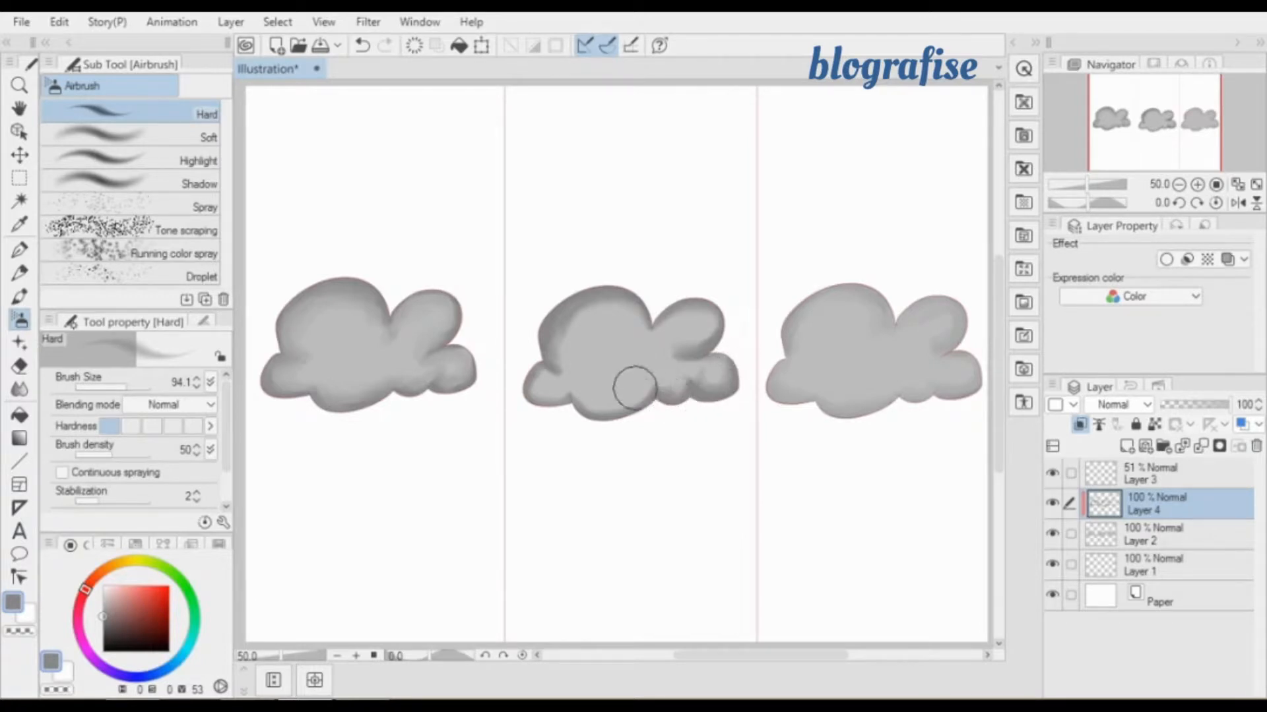
pyautogui.hotkey('ctrl', 'z')
pyautogui.hotkey('ctrl', 'z')
pyautogui.hotkey('ctrl', 'z')
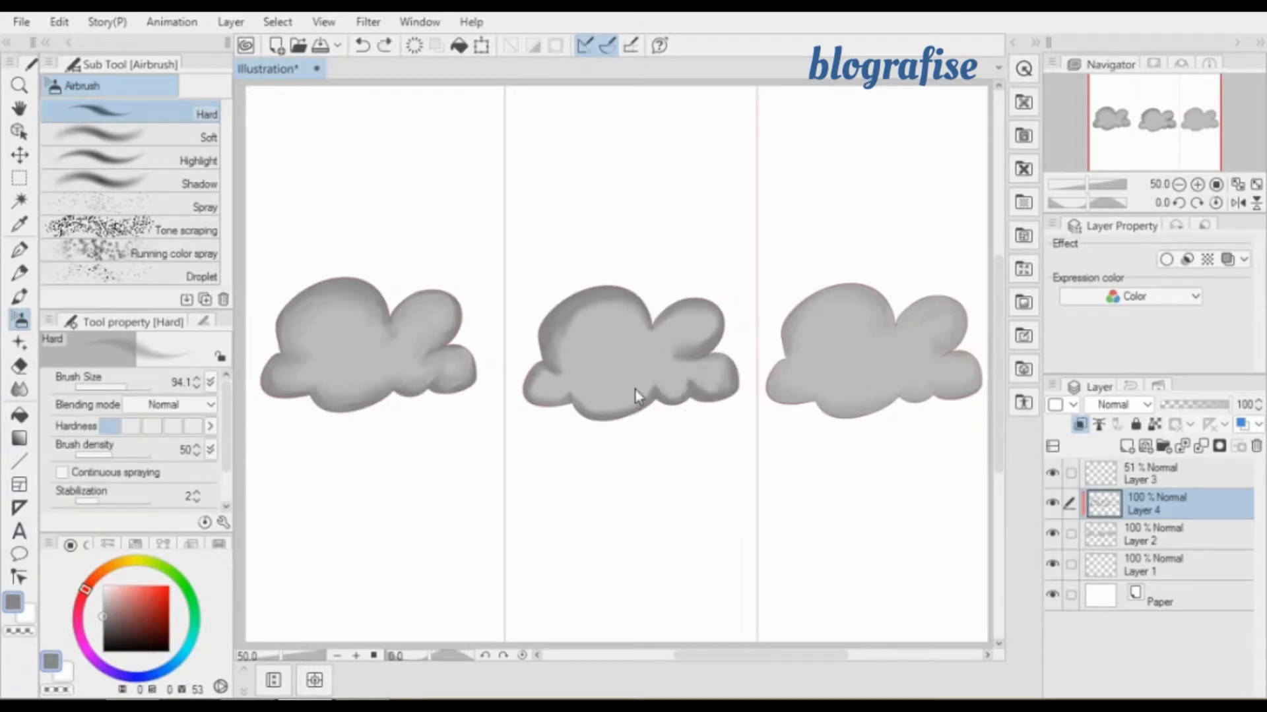
pyautogui.hotkey('ctrl', 'z')
pyautogui.hotkey('ctrl', 'z')
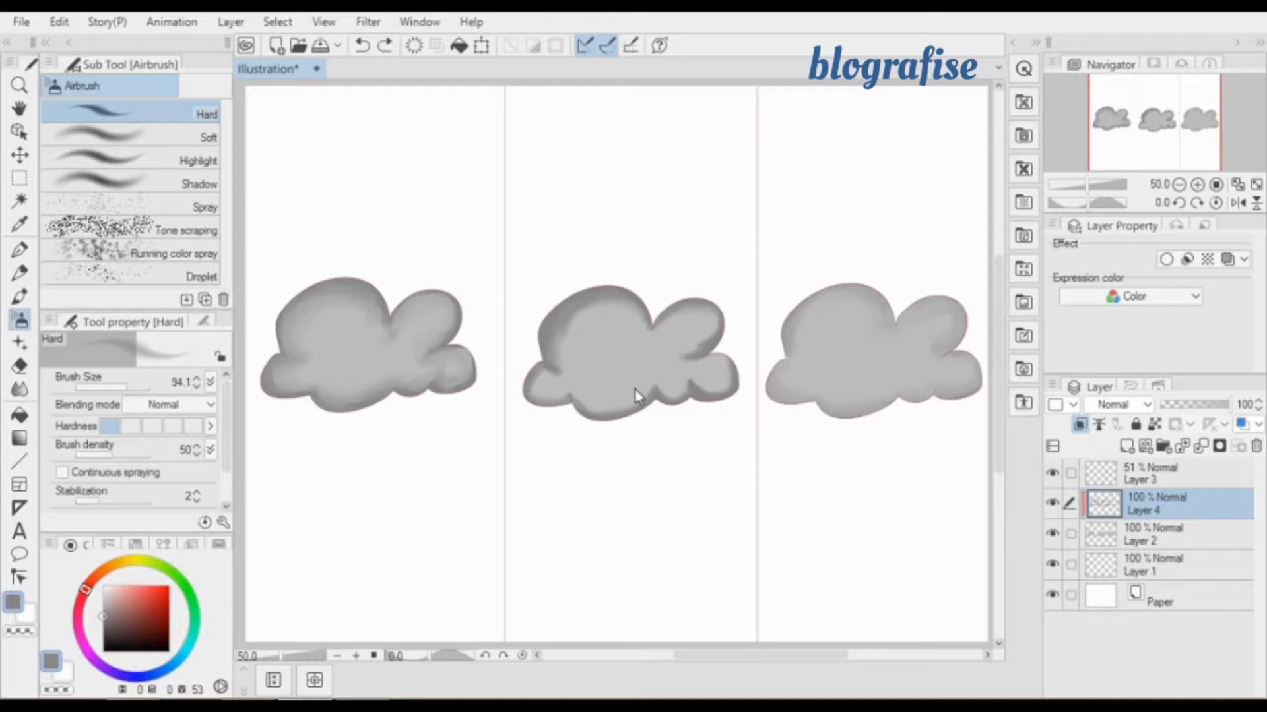
pyautogui.hotkey('ctrl', 'z')
pyautogui.hotkey('ctrl', 'z')
pyautogui.hotkey('ctrl', 'z')
pyautogui.hotkey('ctrl', 'z')
pyautogui.hotkey('ctrl', 'z')
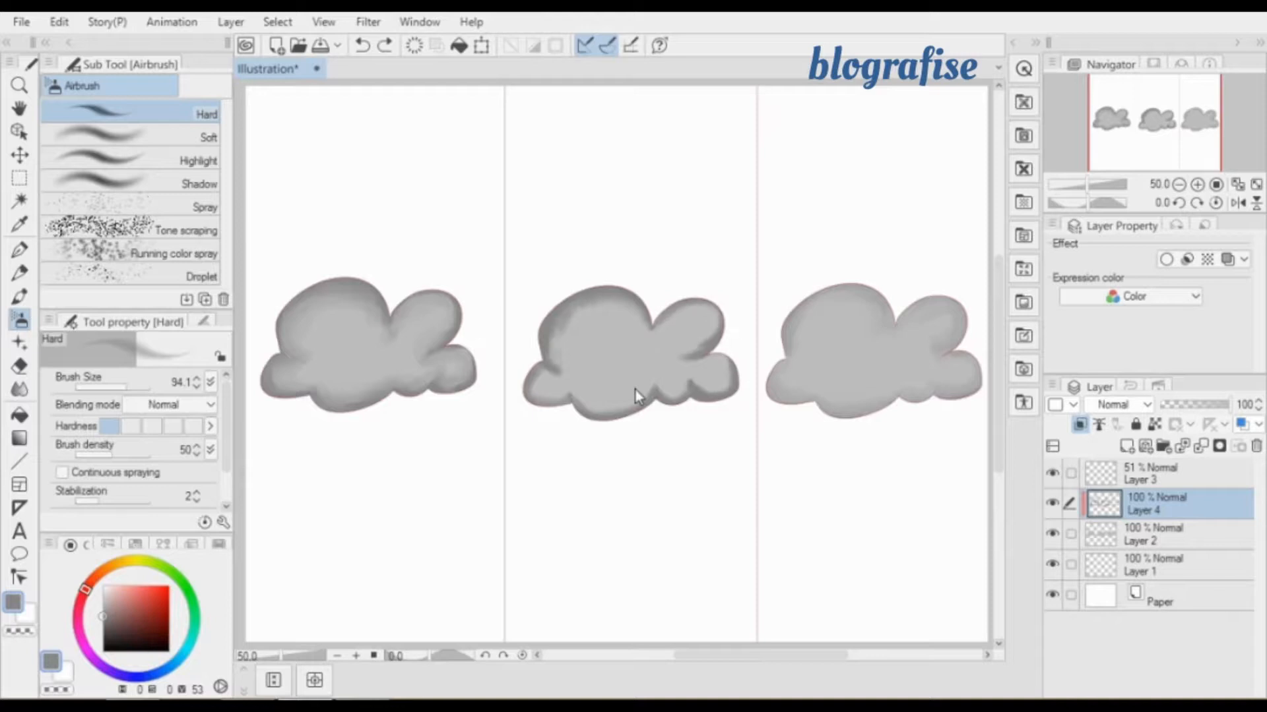
pyautogui.hotkey('ctrl', 'z')
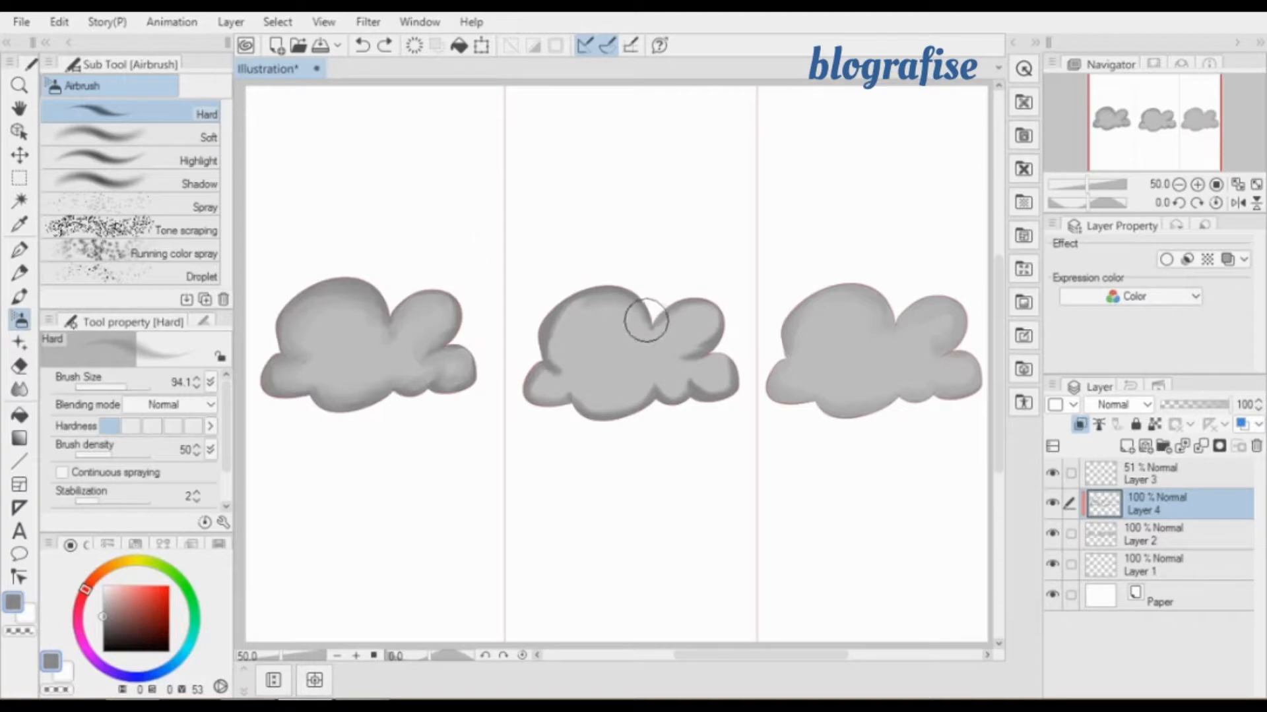
# Airbrush wide soft shading inside the middle cloud's edges, and undo the test marks in its center and upper-right puff.
pyautogui.moveTo(650, 317)
pyautogui.mouseDown()
pyautogui.moveTo(556, 346)
pyautogui.moveTo(635, 294)
pyautogui.moveTo(648, 305)
pyautogui.moveTo(577, 296)
pyautogui.moveTo(548, 362)
pyautogui.moveTo(578, 342)
pyautogui.moveTo(600, 298)
pyautogui.moveTo(542, 352)
pyautogui.moveTo(571, 381)
pyautogui.moveTo(538, 370)
pyautogui.moveTo(543, 414)
pyautogui.moveTo(597, 420)
pyautogui.moveTo(587, 398)
pyautogui.moveTo(600, 422)
pyautogui.moveTo(677, 394)
pyautogui.moveTo(654, 403)
pyautogui.moveTo(655, 382)
pyautogui.moveTo(610, 419)
pyautogui.moveTo(557, 396)
pyautogui.moveTo(569, 408)
pyautogui.moveTo(620, 392)
pyautogui.moveTo(712, 413)
pyautogui.moveTo(653, 386)
pyautogui.moveTo(735, 388)
pyautogui.moveTo(724, 400)
pyautogui.moveTo(724, 352)
pyautogui.moveTo(698, 354)
pyautogui.moveTo(722, 301)
pyautogui.moveTo(696, 346)
pyautogui.moveTo(700, 292)
pyautogui.moveTo(708, 309)
pyautogui.moveTo(652, 324)
pyautogui.moveTo(664, 394)
pyautogui.moveTo(546, 380)
pyautogui.moveTo(526, 397)
pyautogui.moveTo(582, 374)
pyautogui.moveTo(631, 380)
pyautogui.moveTo(603, 357)
pyautogui.moveTo(613, 364)
pyautogui.moveTo(602, 371)
pyautogui.moveTo(638, 385)
pyautogui.moveTo(680, 356)
pyautogui.moveTo(683, 330)
pyautogui.moveTo(660, 362)
pyautogui.moveTo(687, 328)
pyautogui.moveTo(676, 387)
pyautogui.mouseUp()
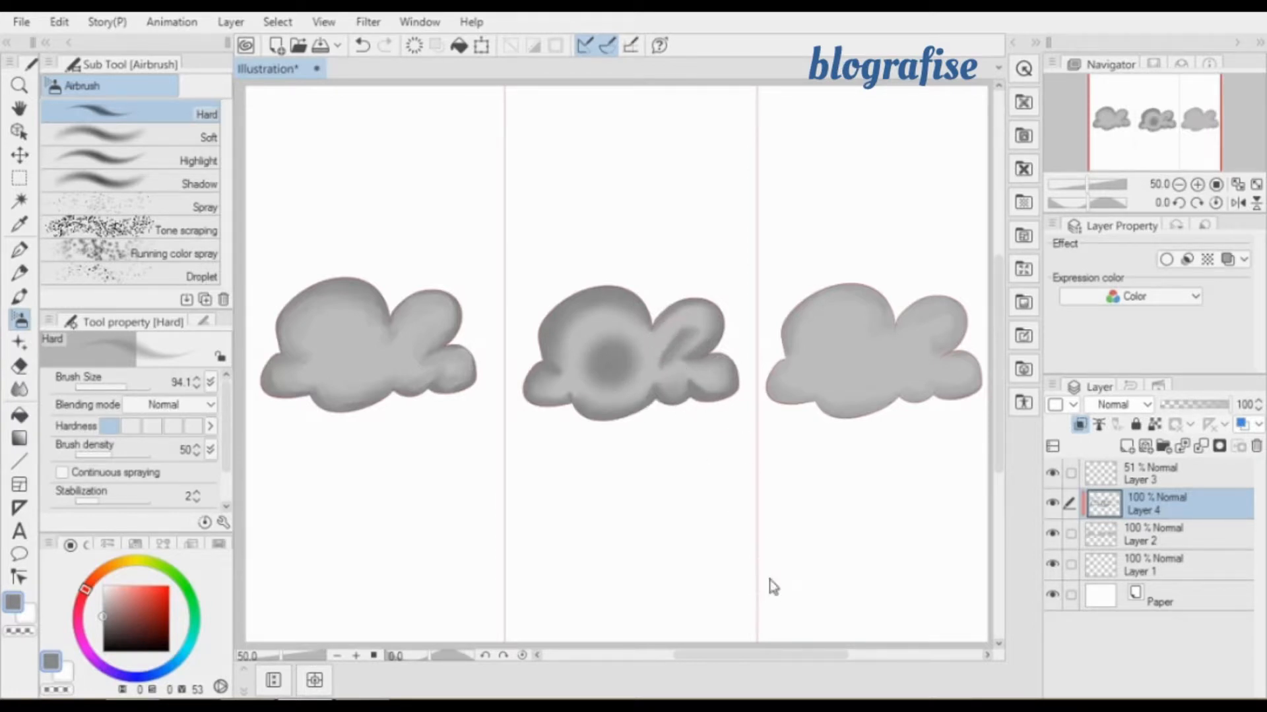
pyautogui.hotkey('ctrl', 'z')
pyautogui.hotkey('ctrl', 'z')
pyautogui.hotkey('ctrl', 'z')
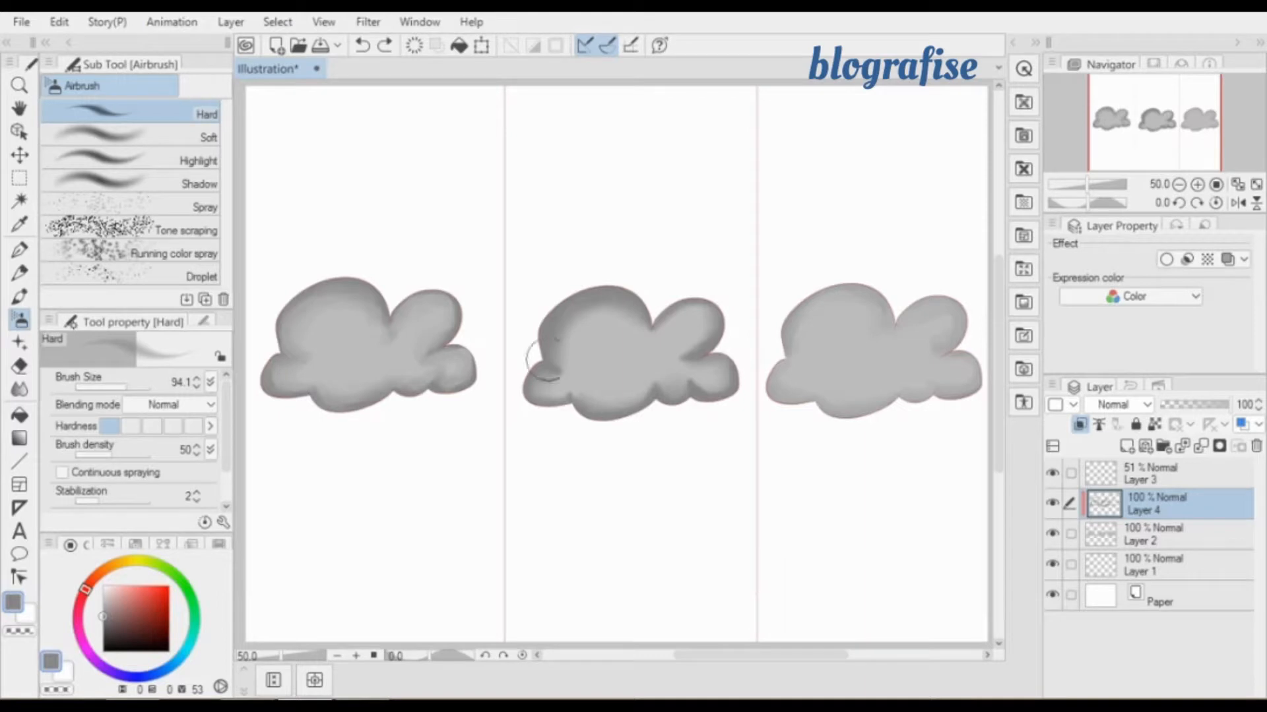
# Hide Layer 3 and set up the G-pen with size 3.9 and black as the drawing color.
pyautogui.click(1053, 473)
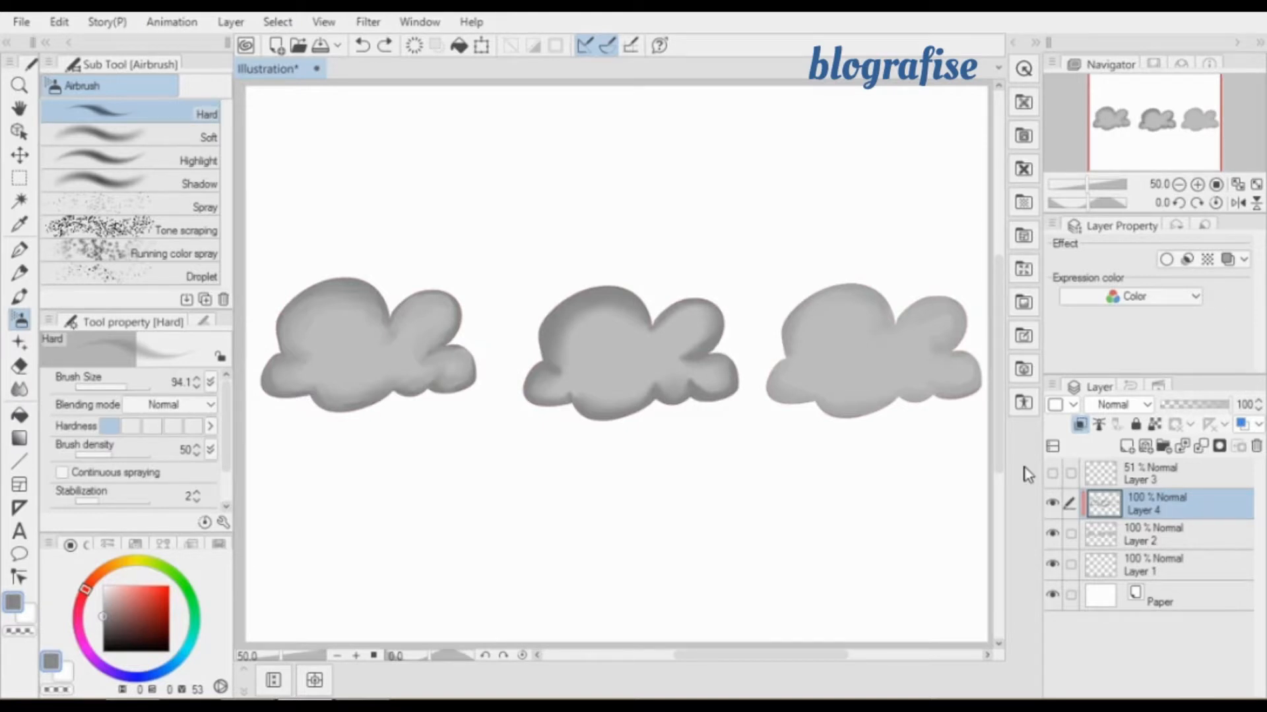
pyautogui.click(20, 249)
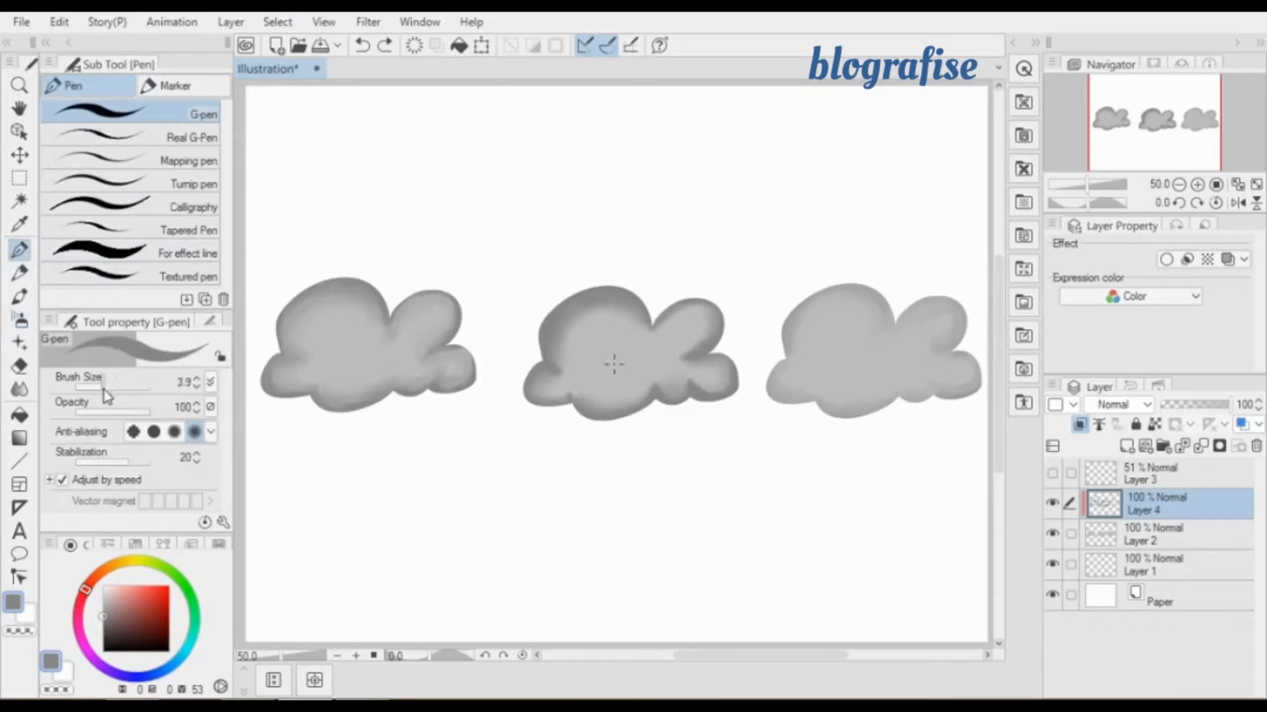
pyautogui.click(104, 650)
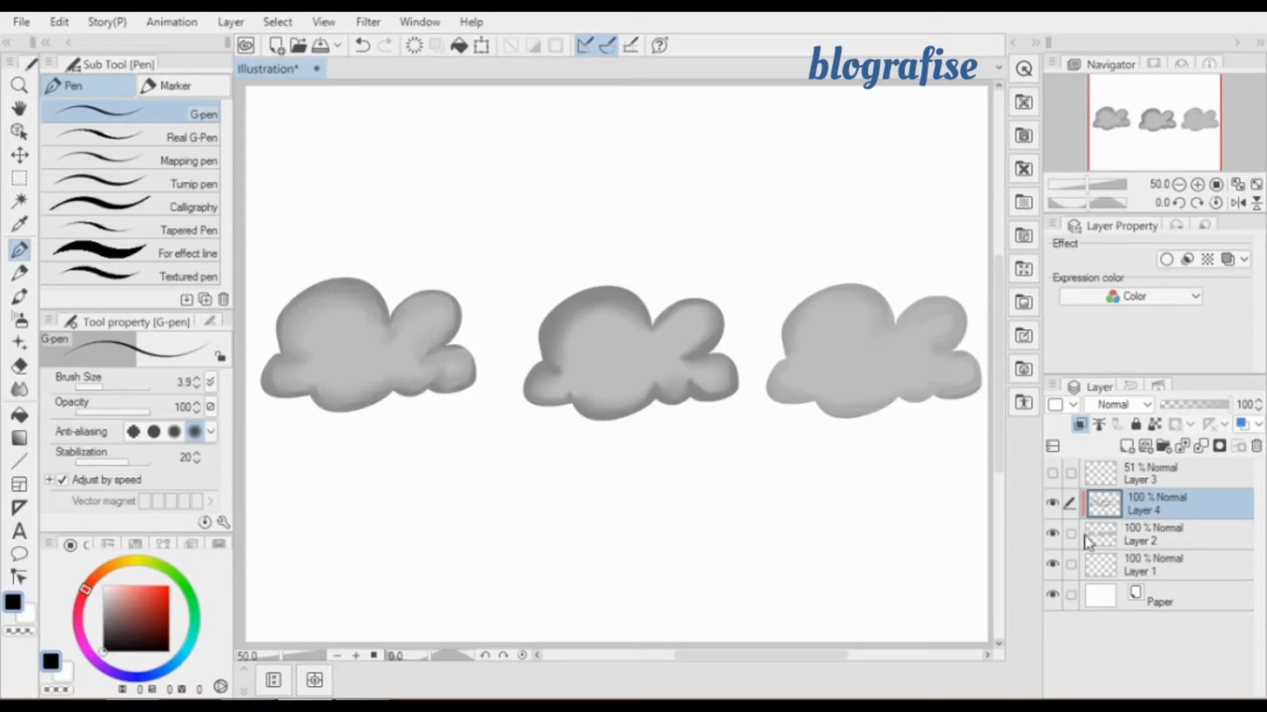
# Add a new layer above Layer 4 and handwrite "Bucket tool" above the left cloud with the G-pen at size 9.2.
pyautogui.click(1126, 446)
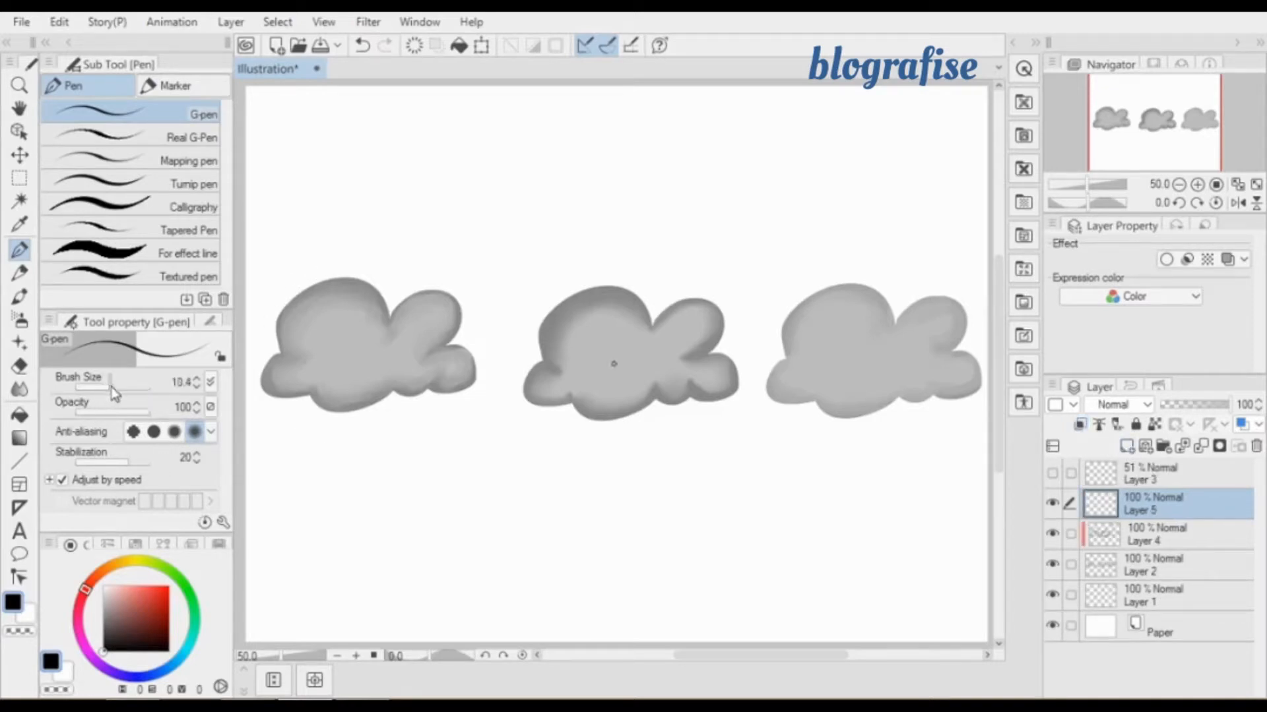
pyautogui.moveTo(114, 393); pyautogui.dragTo(113, 392)
pyautogui.moveTo(290, 160); pyautogui.dragTo(298, 188)
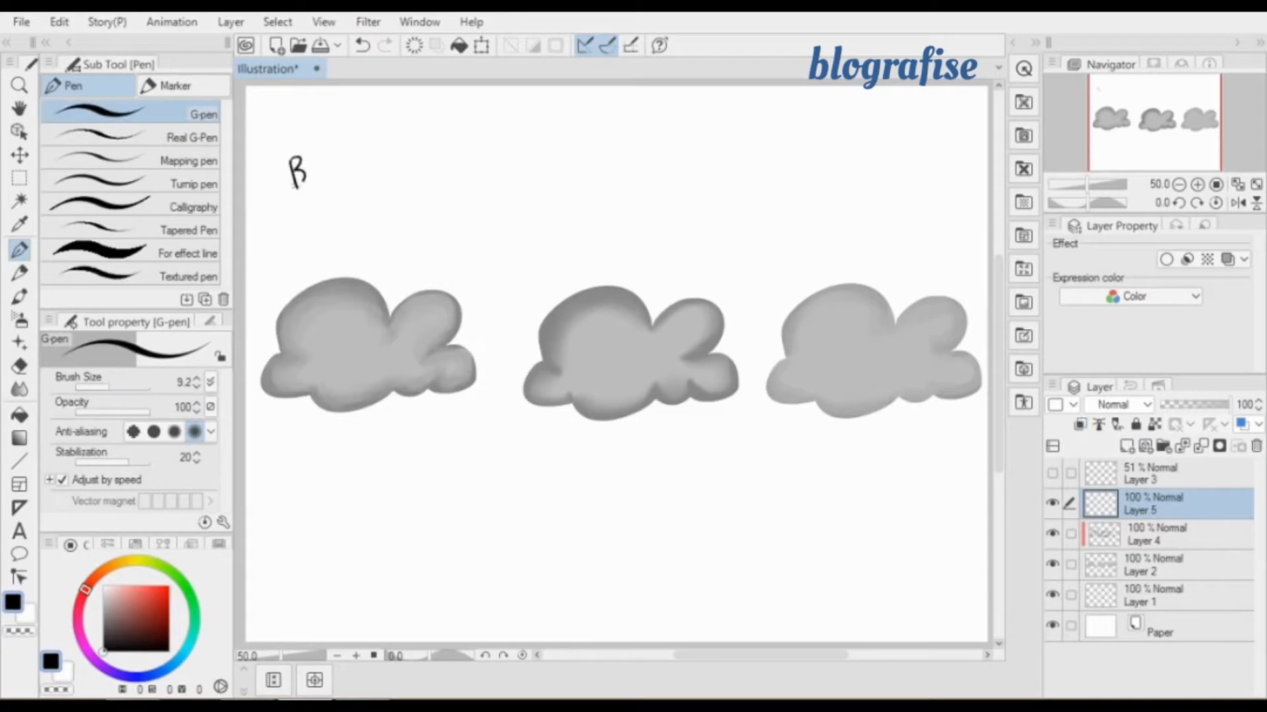
pyautogui.moveTo(361, 148)
pyautogui.mouseDown()
pyautogui.moveTo(358, 172)
pyautogui.moveTo(370, 156)
pyautogui.moveTo(347, 207)
pyautogui.mouseUp()
pyautogui.moveTo(367, 186); pyautogui.dragTo(391, 197)
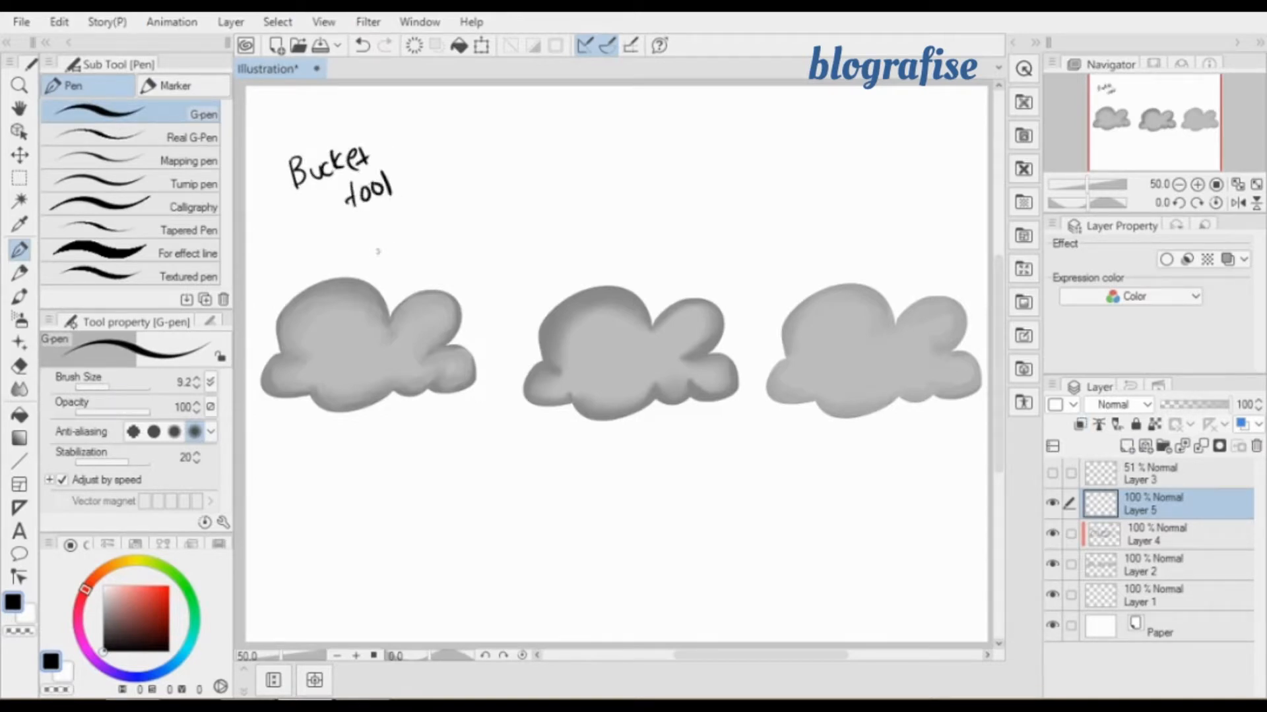
# Handwrite "+ pen + watercolor" on two lines between the "Bucket tool" label and the left cloud.
pyautogui.moveTo(303, 218)
pyautogui.mouseDown()
pyautogui.moveTo(305, 241)
pyautogui.moveTo(314, 227)
pyautogui.moveTo(334, 244)
pyautogui.moveTo(355, 224)
pyautogui.moveTo(357, 237)
pyautogui.mouseUp()
pyautogui.moveTo(370, 220)
pyautogui.mouseDown()
pyautogui.moveTo(383, 232)
pyautogui.moveTo(315, 268)
pyautogui.moveTo(353, 250)
pyautogui.moveTo(364, 260)
pyautogui.mouseUp()
pyautogui.moveTo(365, 241)
pyautogui.mouseDown()
pyautogui.moveTo(367, 262)
pyautogui.moveTo(373, 245)
pyautogui.mouseUp()
pyautogui.moveTo(370, 254); pyautogui.dragTo(397, 254)
pyautogui.moveTo(409, 242); pyautogui.dragTo(421, 236)
pyautogui.moveTo(428, 239); pyautogui.dragTo(434, 225)
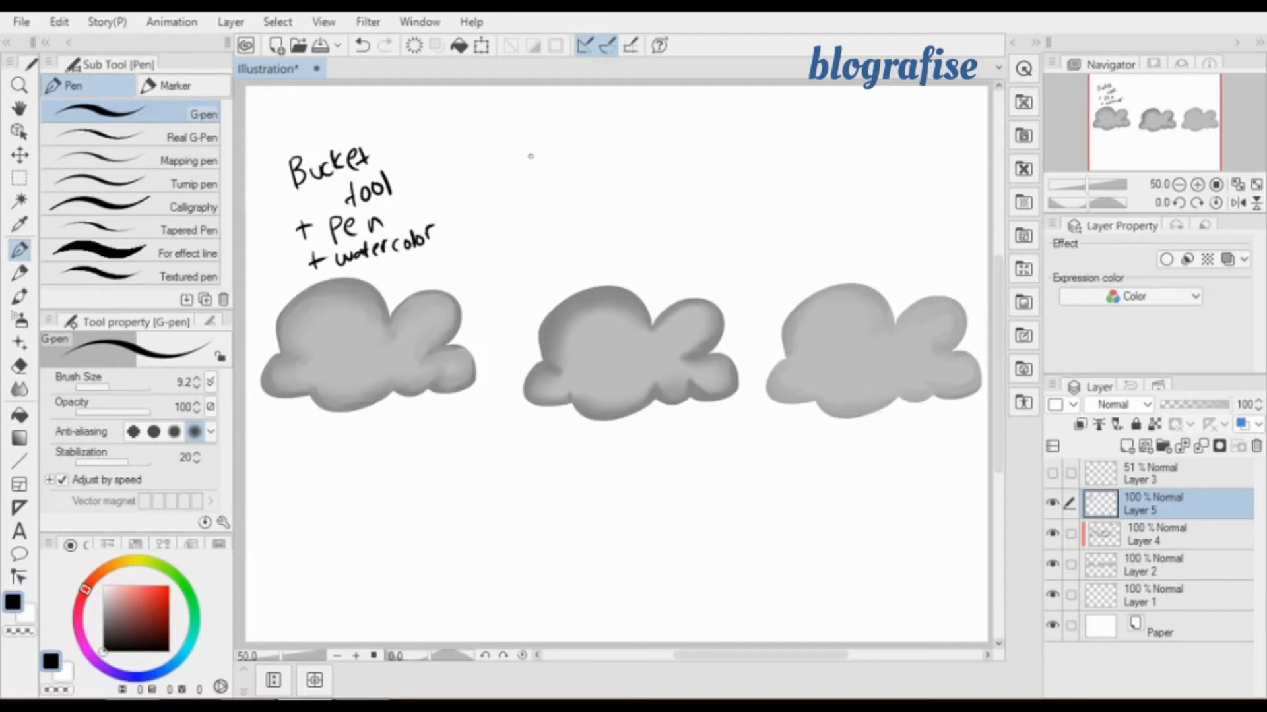
# Handwrite "Bucket tool + airbrush" on two lines above the middle cloud.
pyautogui.moveTo(532, 153)
pyautogui.mouseDown()
pyautogui.moveTo(532, 178)
pyautogui.moveTo(558, 173)
pyautogui.mouseUp()
pyautogui.moveTo(562, 158); pyautogui.dragTo(580, 173)
pyautogui.moveTo(592, 156); pyautogui.dragTo(601, 169)
pyautogui.moveTo(606, 148); pyautogui.dragTo(604, 169)
pyautogui.moveTo(596, 159); pyautogui.dragTo(621, 169)
pyautogui.moveTo(614, 161); pyautogui.dragTo(635, 161)
pyautogui.moveTo(647, 156); pyautogui.dragTo(667, 170)
pyautogui.moveTo(555, 204)
pyautogui.mouseDown()
pyautogui.moveTo(561, 224)
pyautogui.moveTo(572, 210)
pyautogui.moveTo(561, 216)
pyautogui.mouseUp()
pyautogui.moveTo(597, 200); pyautogui.dragTo(609, 214)
pyautogui.moveTo(615, 213)
pyautogui.mouseDown()
pyautogui.moveTo(656, 195)
pyautogui.moveTo(690, 205)
pyautogui.mouseUp()
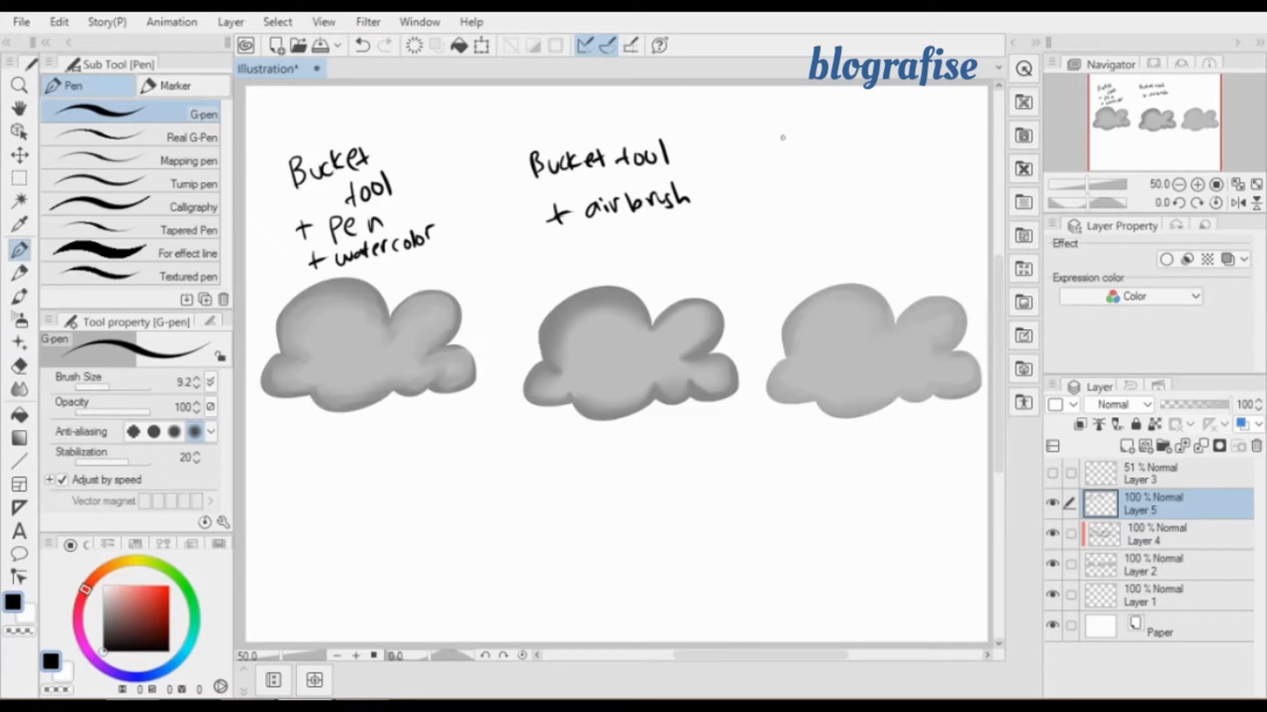
# Handwrite "Bucket tool" above the right cloud.
pyautogui.moveTo(783, 147)
pyautogui.mouseDown()
pyautogui.moveTo(783, 173)
pyautogui.moveTo(818, 159)
pyautogui.mouseUp()
pyautogui.moveTo(828, 153); pyautogui.dragTo(834, 167)
pyautogui.moveTo(851, 150); pyautogui.dragTo(899, 166)
pyautogui.moveTo(886, 157)
pyautogui.mouseDown()
pyautogui.moveTo(909, 150)
pyautogui.moveTo(910, 160)
pyautogui.mouseUp()
pyautogui.moveTo(927, 140)
pyautogui.mouseDown()
pyautogui.moveTo(929, 160)
pyautogui.moveTo(945, 162)
pyautogui.moveTo(926, 145)
pyautogui.moveTo(929, 156)
pyautogui.mouseUp()
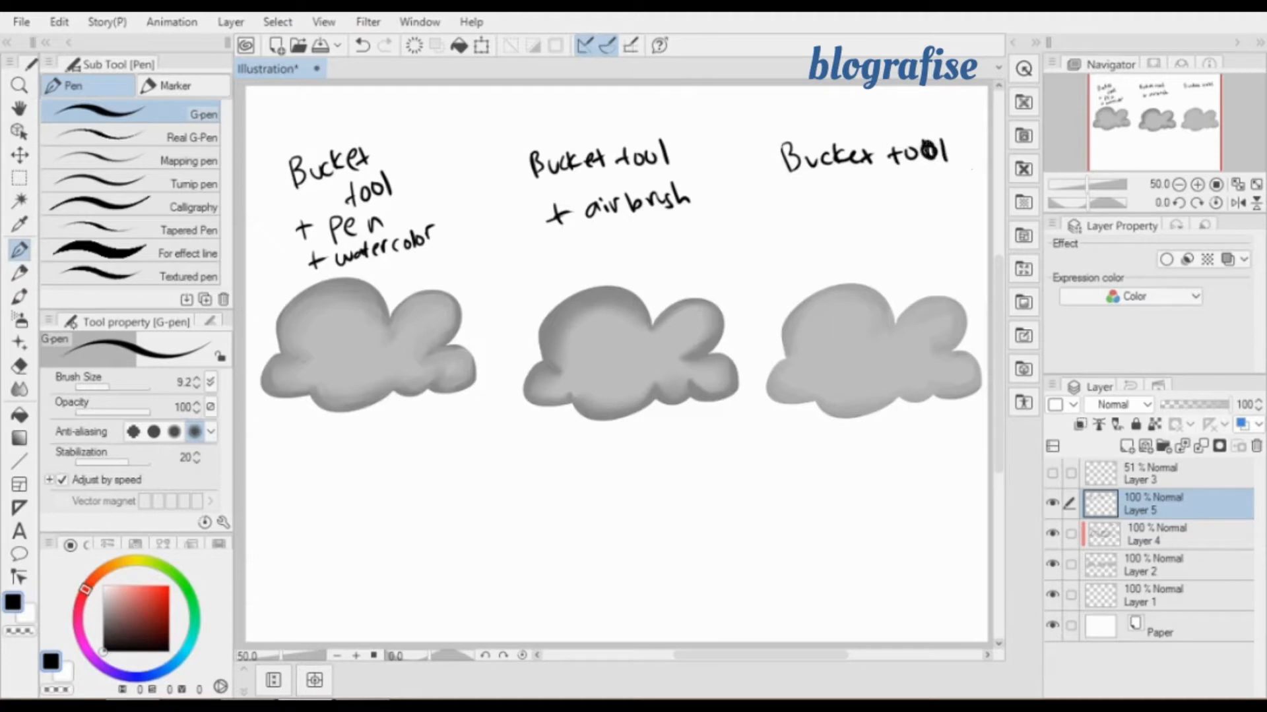
# Handwrite "+ water color" under the right cloud's "Bucket tool" label, undoing the first letters and rewriting them with wider spacing.
pyautogui.moveTo(806, 199); pyautogui.dragTo(805, 223)
pyautogui.moveTo(795, 215); pyautogui.dragTo(847, 206)
pyautogui.moveTo(859, 211); pyautogui.dragTo(853, 227)
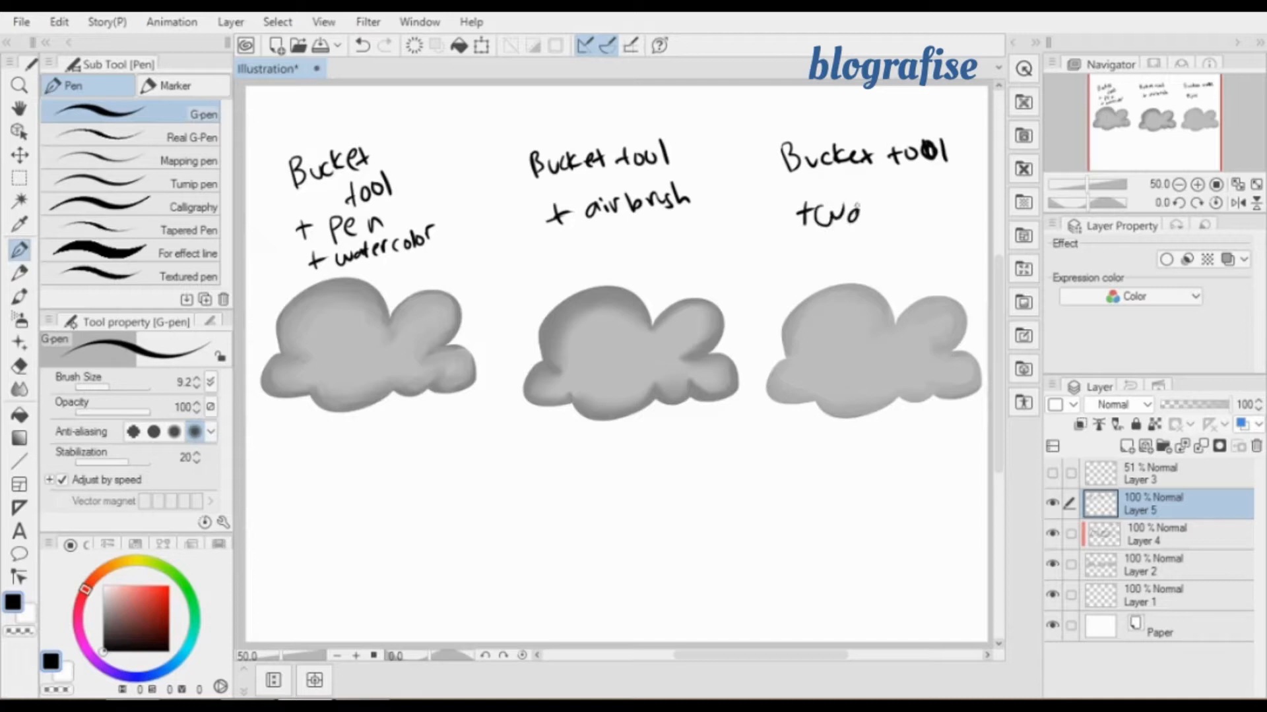
pyautogui.hotkey('ctrl', 'z')
pyautogui.hotkey('ctrl', 'z')
pyautogui.hotkey('ctrl', 'z')
pyautogui.hotkey('ctrl', 'z')
pyautogui.moveTo(833, 215)
pyautogui.mouseDown()
pyautogui.moveTo(950, 231)
pyautogui.moveTo(979, 216)
pyautogui.mouseUp()
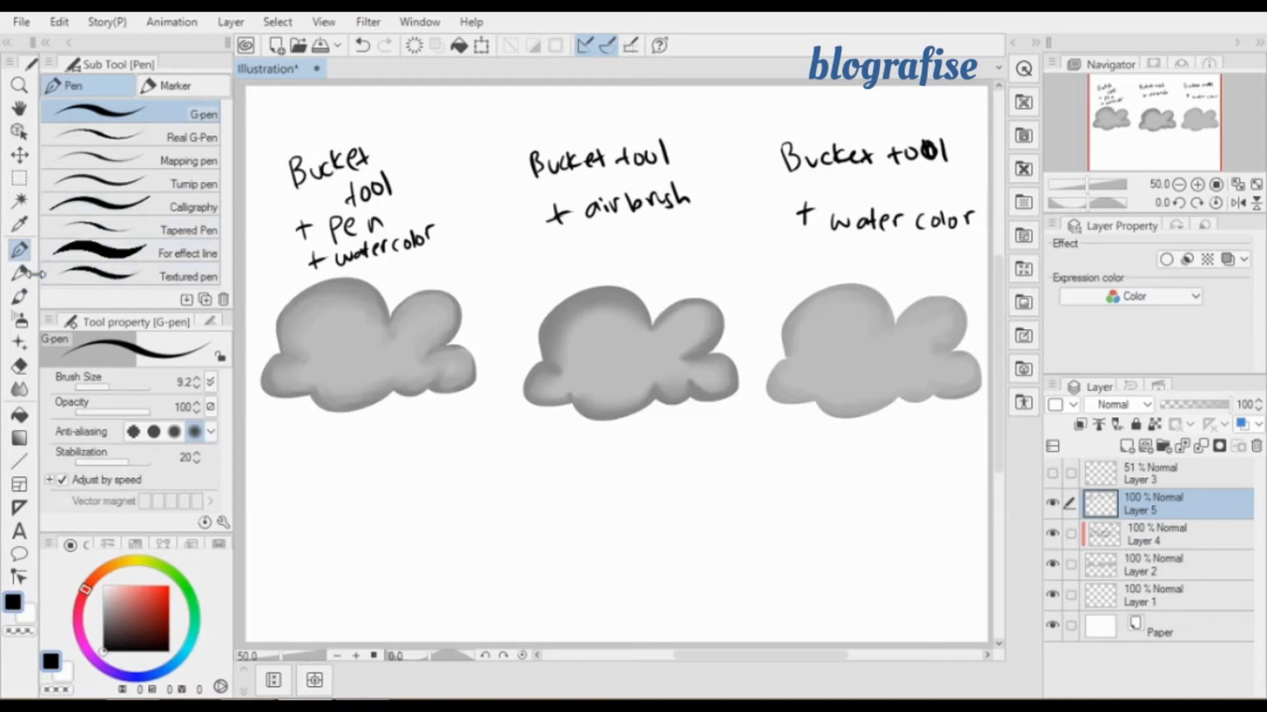
# Paint a thick white diagonal highlight on the upper left of the left cloud's large puff with the G-pen at size 94.1.
pyautogui.click(103, 585)
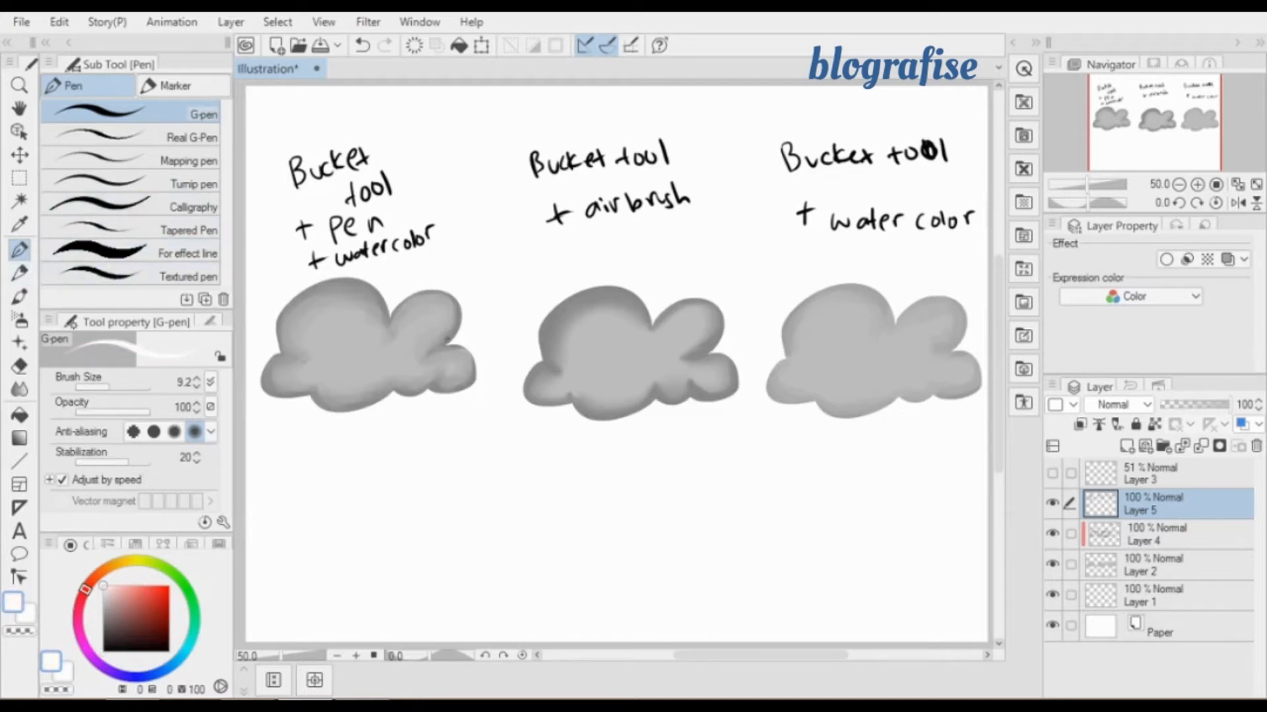
pyautogui.click(112, 386)
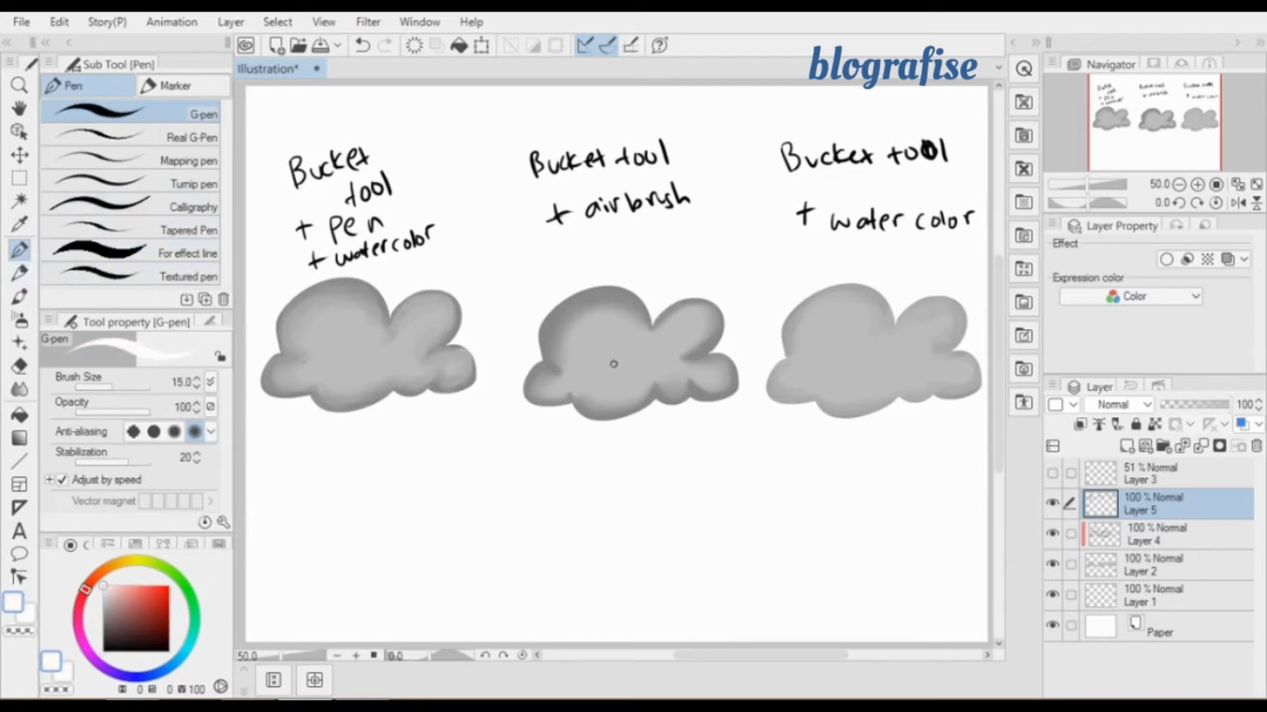
pyautogui.click(125, 387)
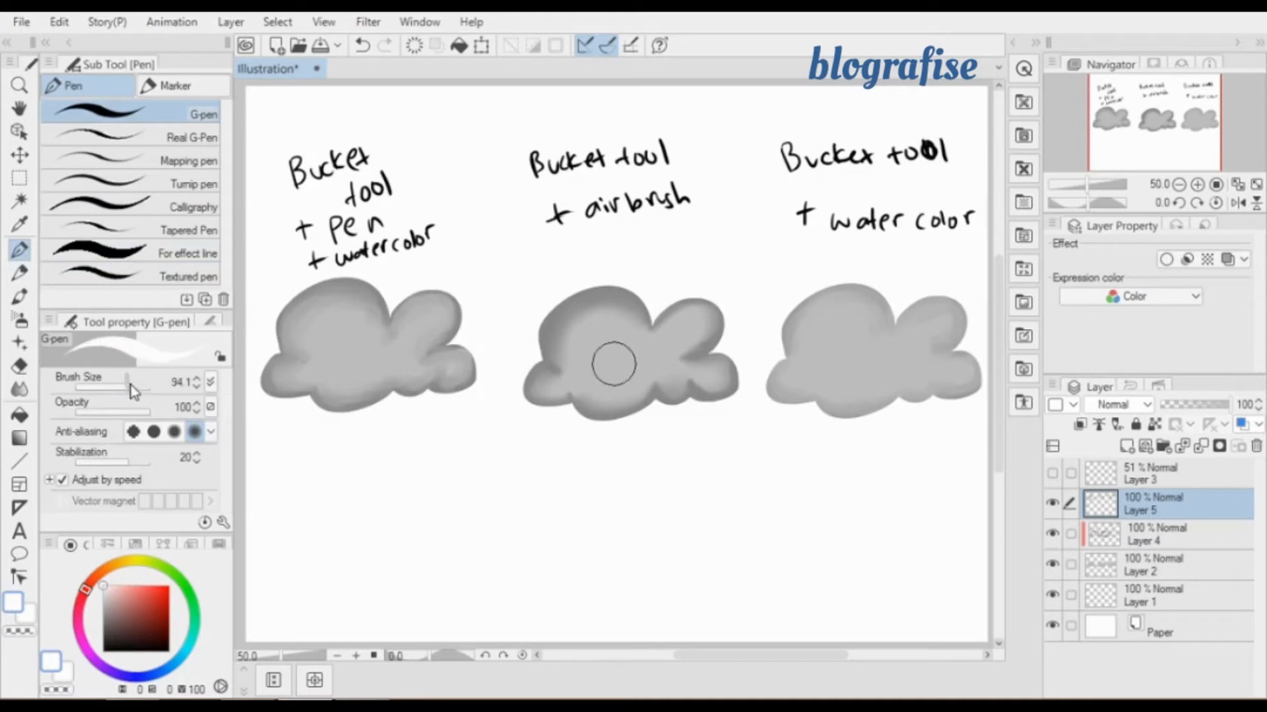
pyautogui.click(324, 300)
pyautogui.moveTo(295, 323); pyautogui.dragTo(336, 291)
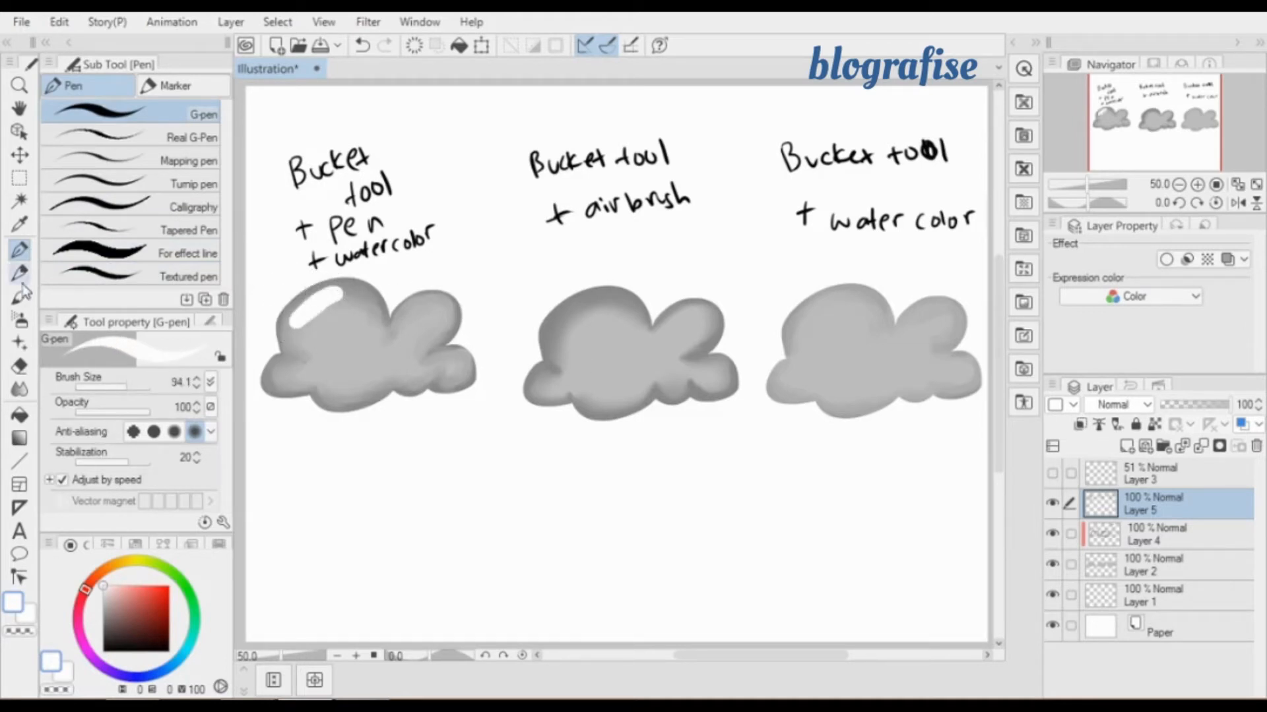
# Blend the edges of the left cloud's white highlight into the gray using Transparent watercolor at size 30.
pyautogui.click(20, 297)
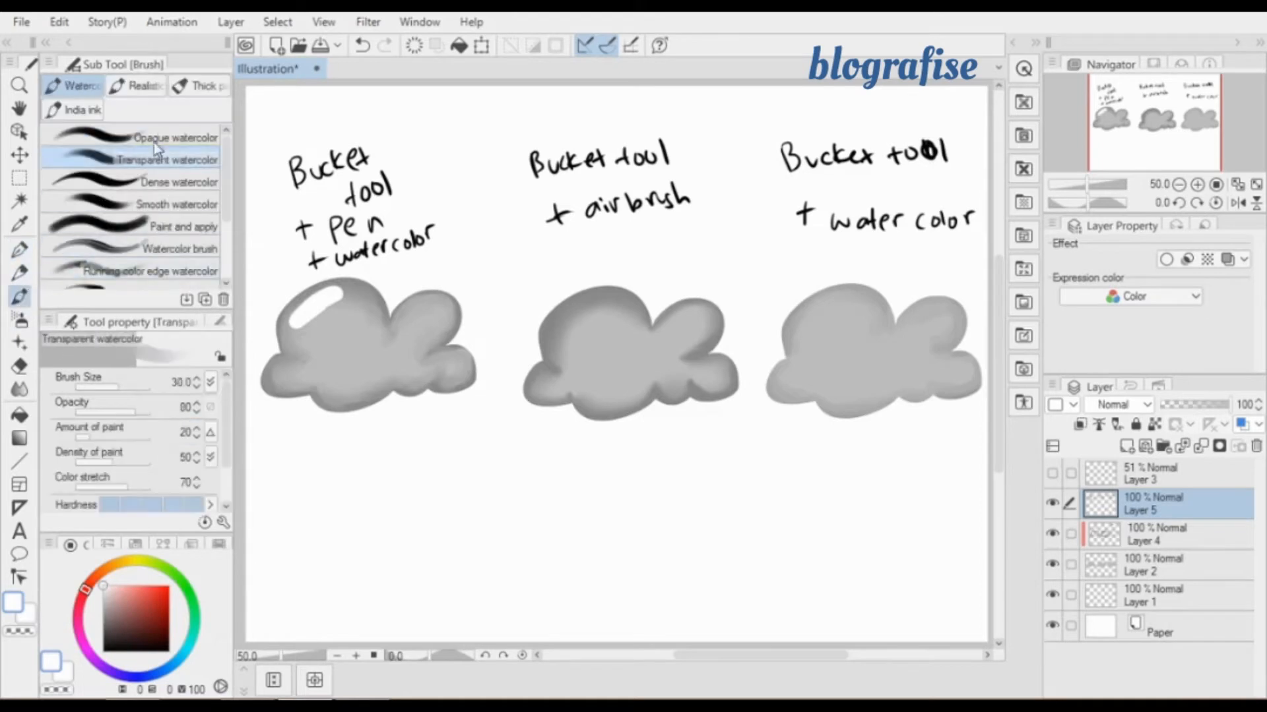
pyautogui.moveTo(349, 304)
pyautogui.mouseDown()
pyautogui.moveTo(291, 323)
pyautogui.moveTo(338, 304)
pyautogui.moveTo(351, 283)
pyautogui.moveTo(318, 318)
pyautogui.moveTo(326, 288)
pyautogui.moveTo(345, 291)
pyautogui.moveTo(301, 304)
pyautogui.moveTo(345, 290)
pyautogui.moveTo(304, 336)
pyautogui.moveTo(311, 307)
pyautogui.moveTo(295, 319)
pyautogui.moveTo(325, 328)
pyautogui.mouseUp()
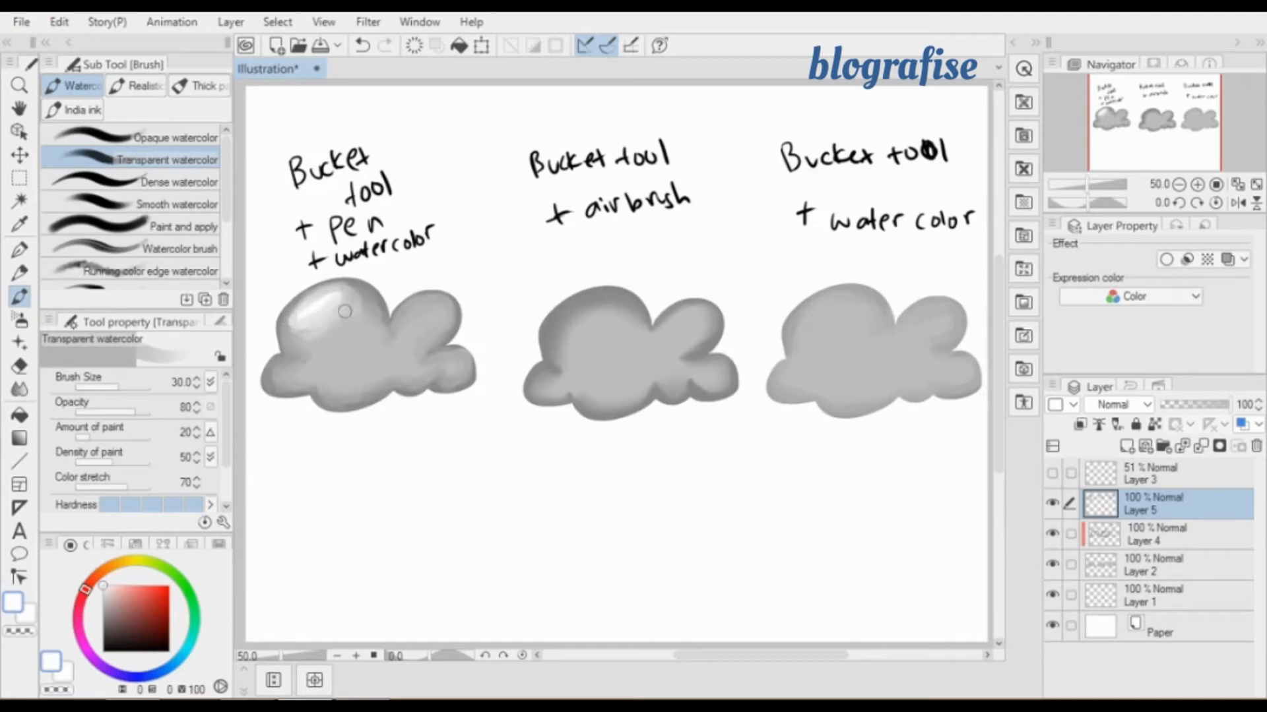
pyautogui.moveTo(301, 339)
pyautogui.mouseDown()
pyautogui.moveTo(302, 311)
pyautogui.moveTo(307, 321)
pyautogui.moveTo(300, 302)
pyautogui.moveTo(347, 306)
pyautogui.mouseUp()
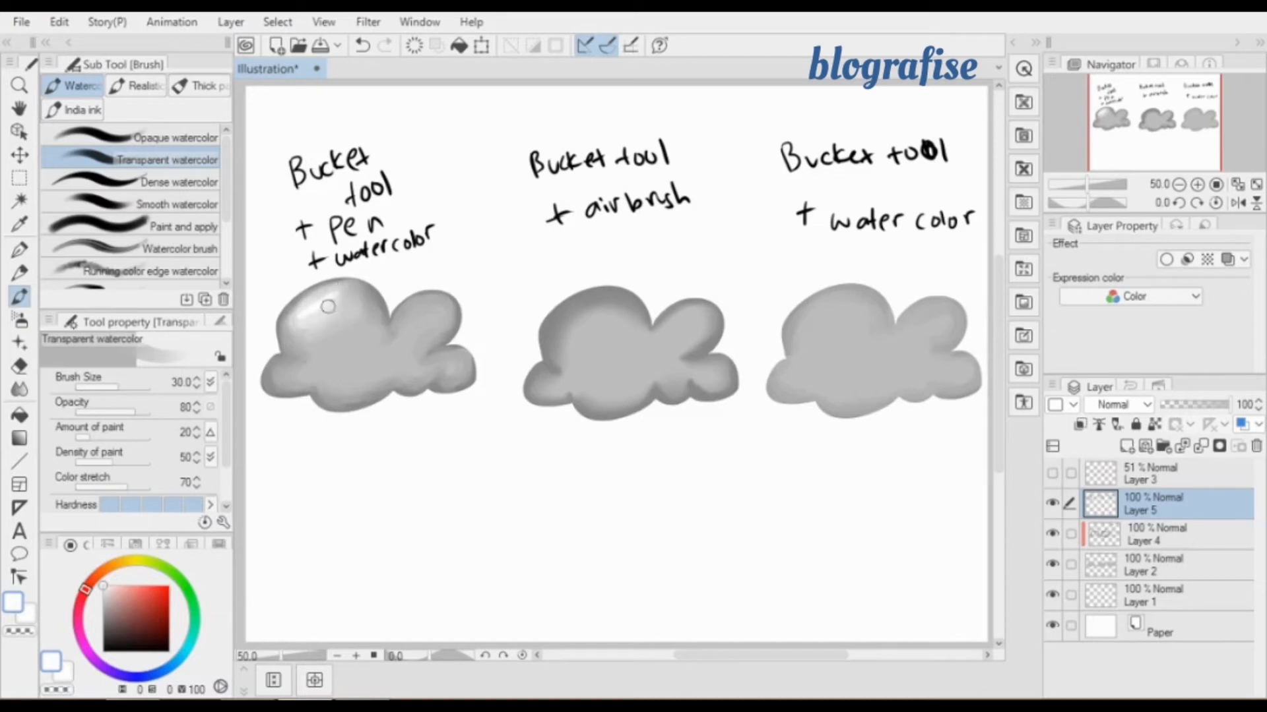